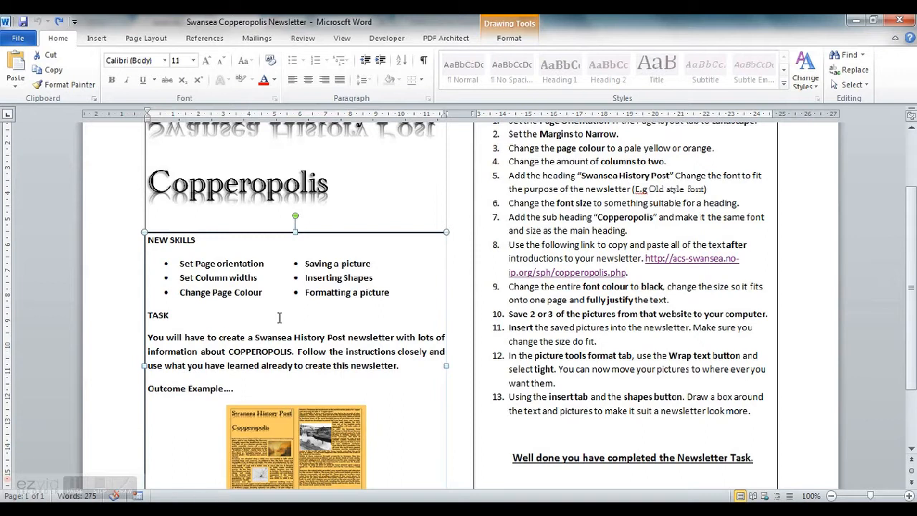
Read the TASK paragraph and the numbered instructions in the Swansea Copperopolis Newsletter worksheet
click(151, 320)
drag(150, 318, 402, 370)
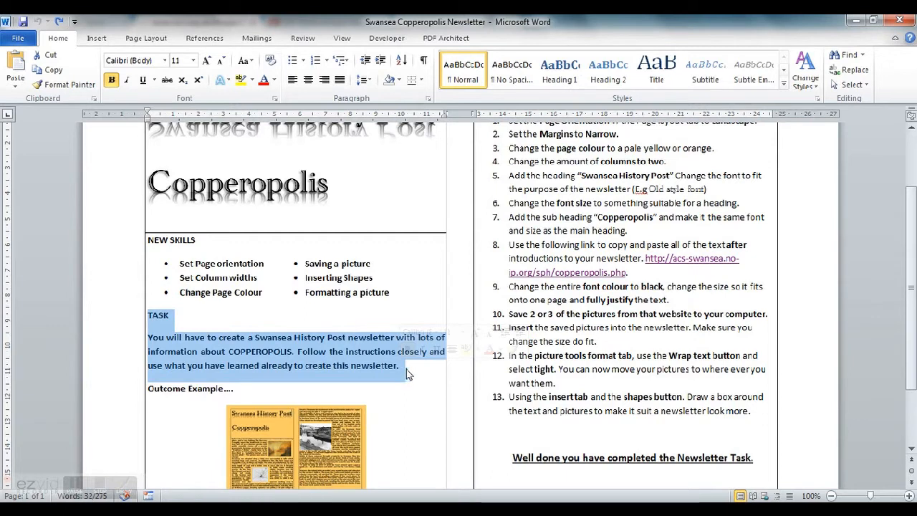
click(420, 369)
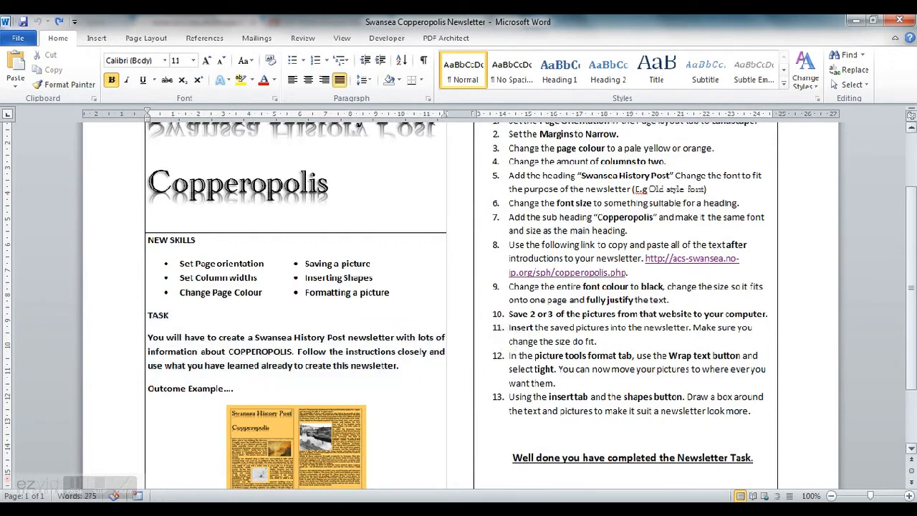
scroll(258, 424, down, 1)
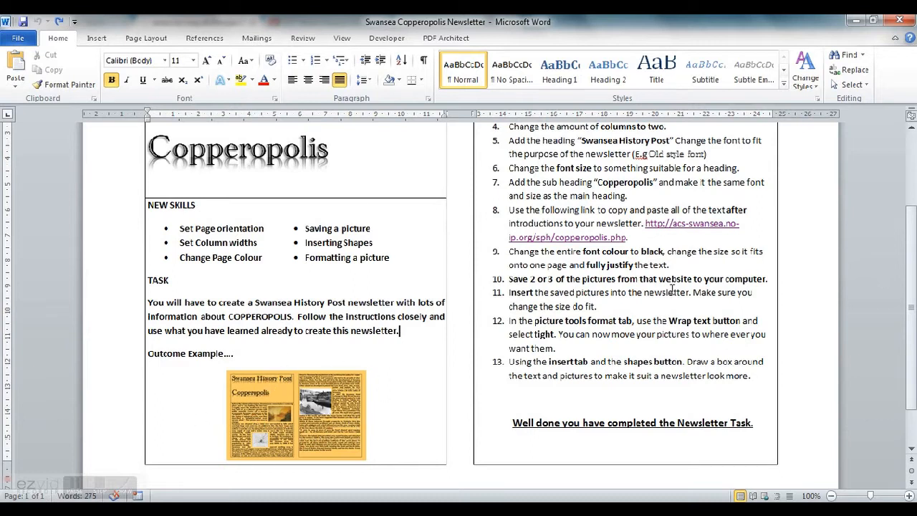
scroll(913, 339, up, 2)
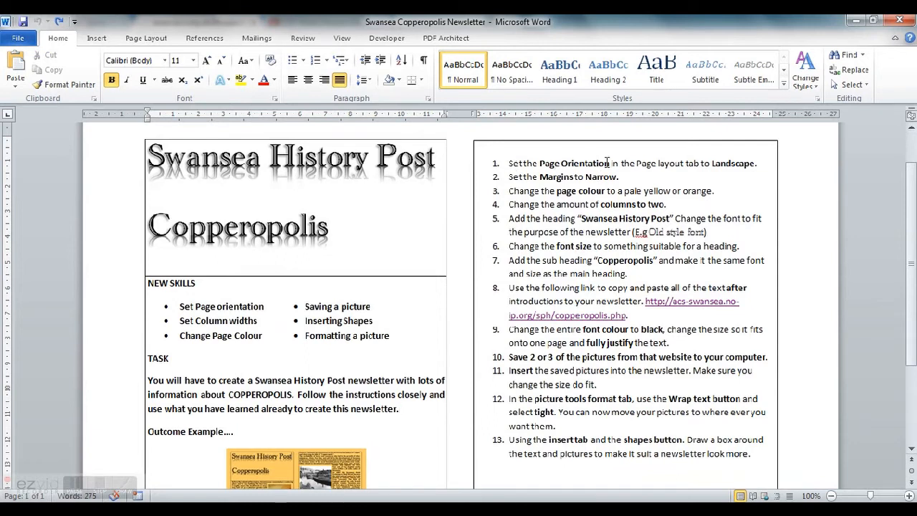
Create a new blank document
click(21, 40)
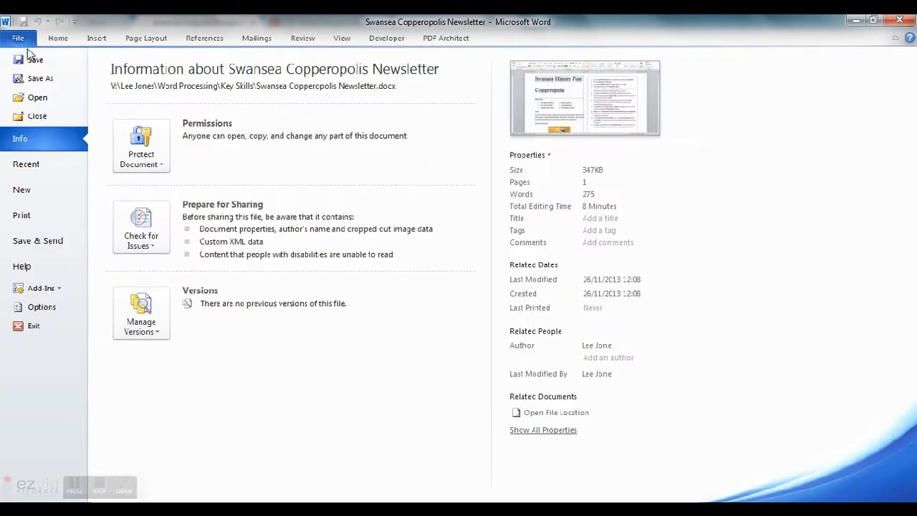
click(21, 189)
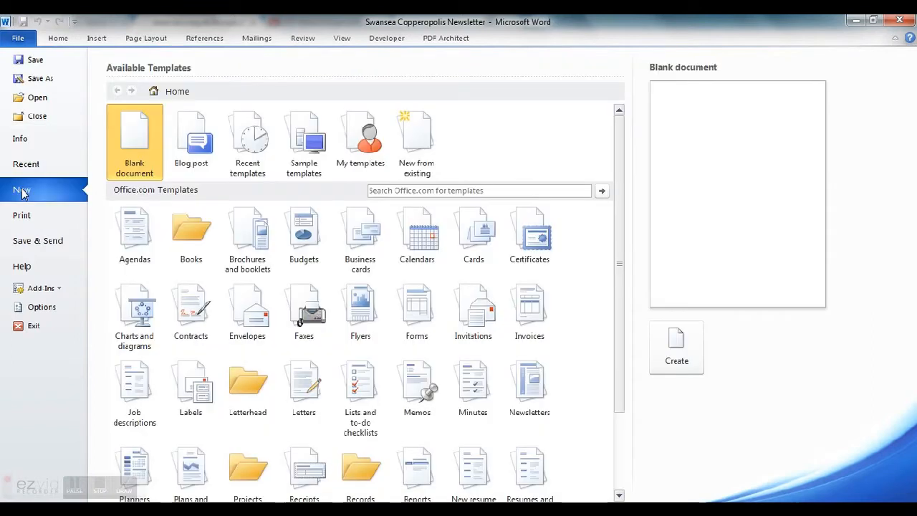
double_click(134, 145)
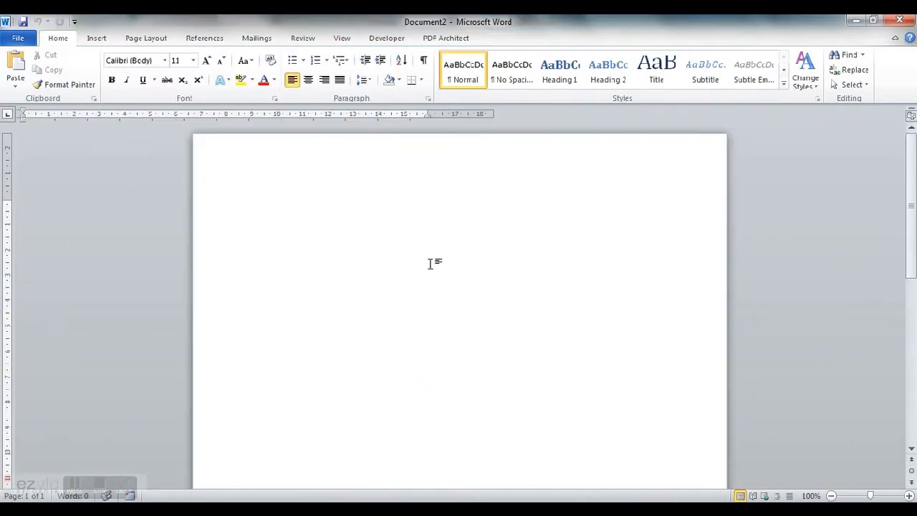
Arrange the blank document and the worksheet side by side, with the worksheet's numbered instructions in view
drag(511, 23, 916, 174)
drag(399, 22, 3, 118)
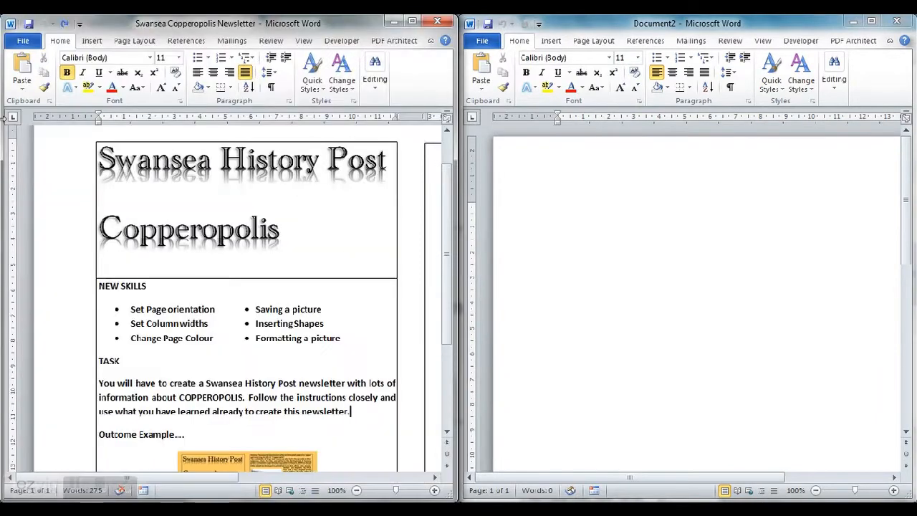
drag(215, 477, 382, 500)
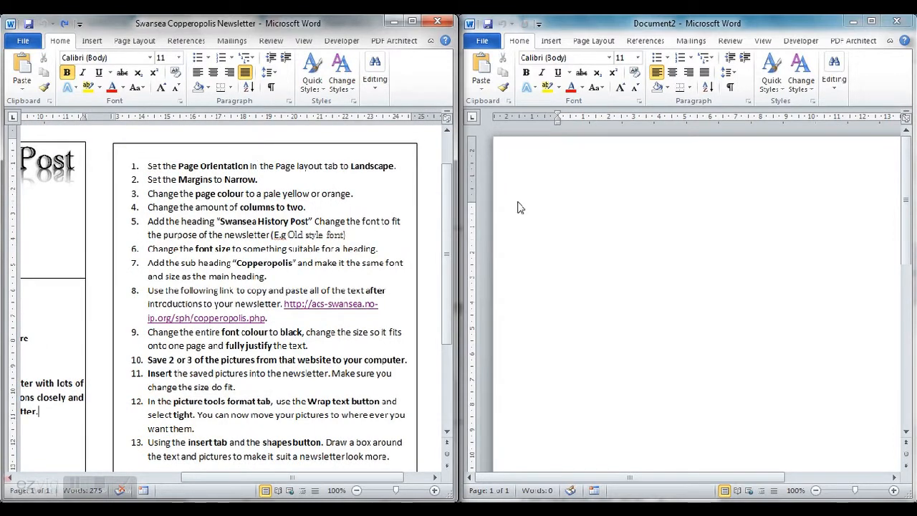
Set the blank document's page orientation to Landscape and its margins to Narrow
click(574, 230)
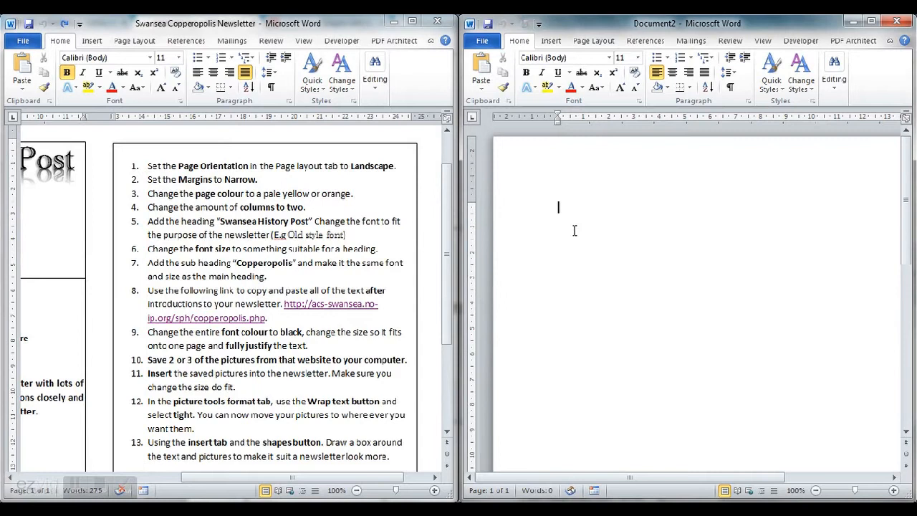
click(599, 44)
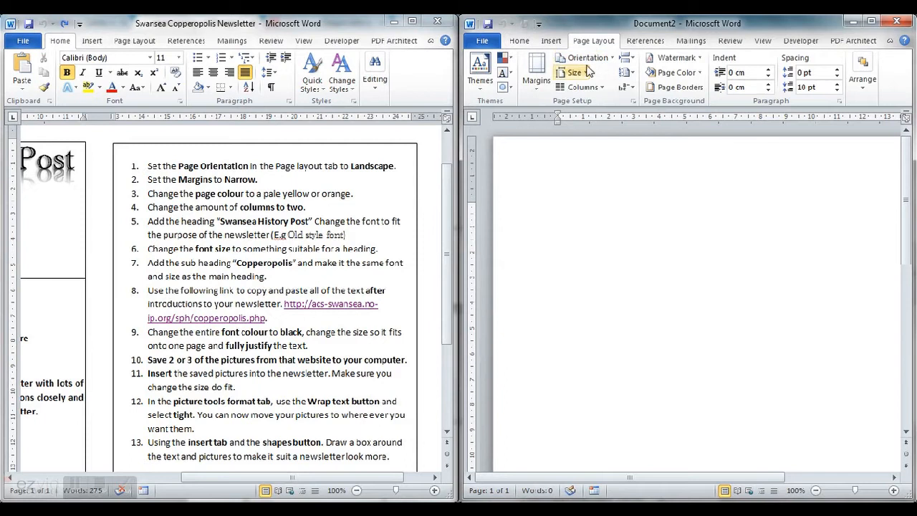
click(601, 65)
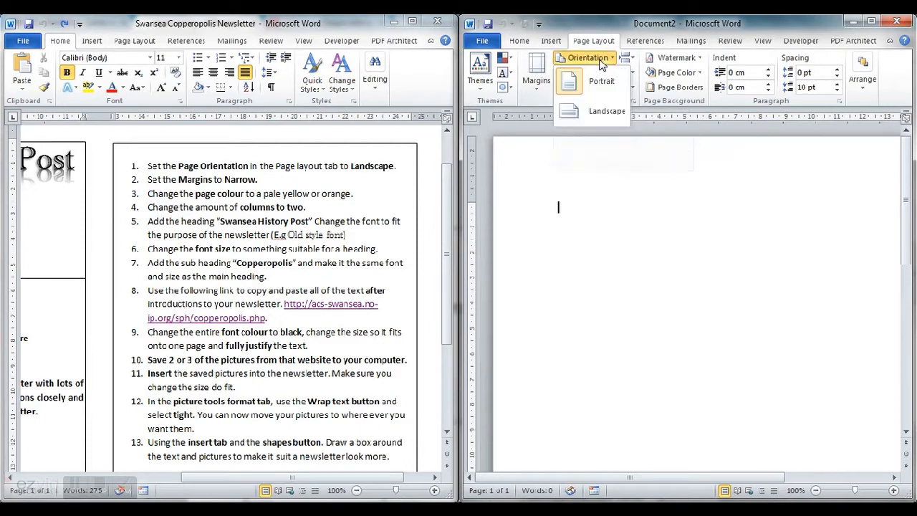
click(602, 110)
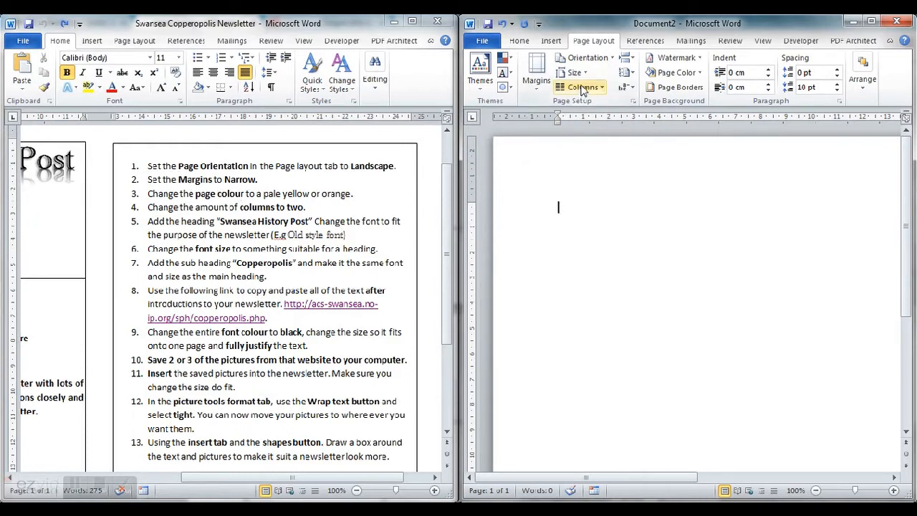
click(537, 81)
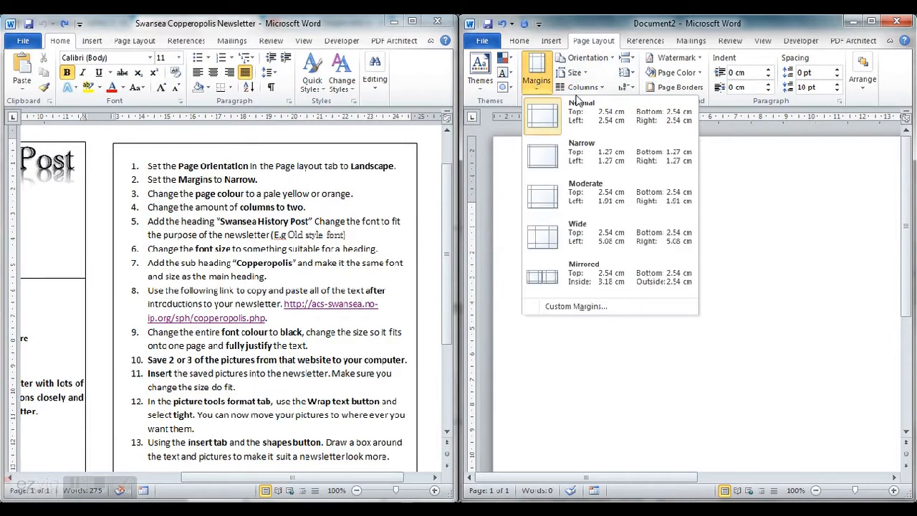
click(584, 152)
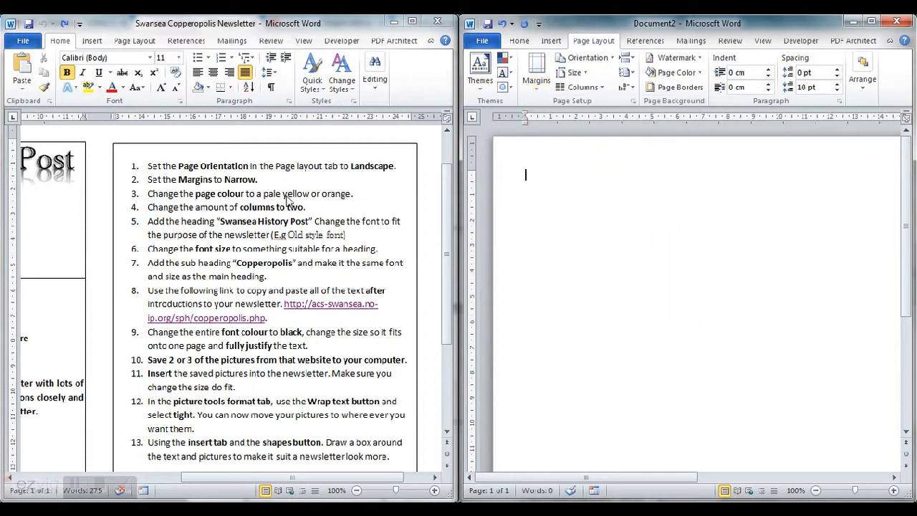
Set the page colour to Orange, Accent 6, Lighter 80% and lay the page out in two columns
click(673, 75)
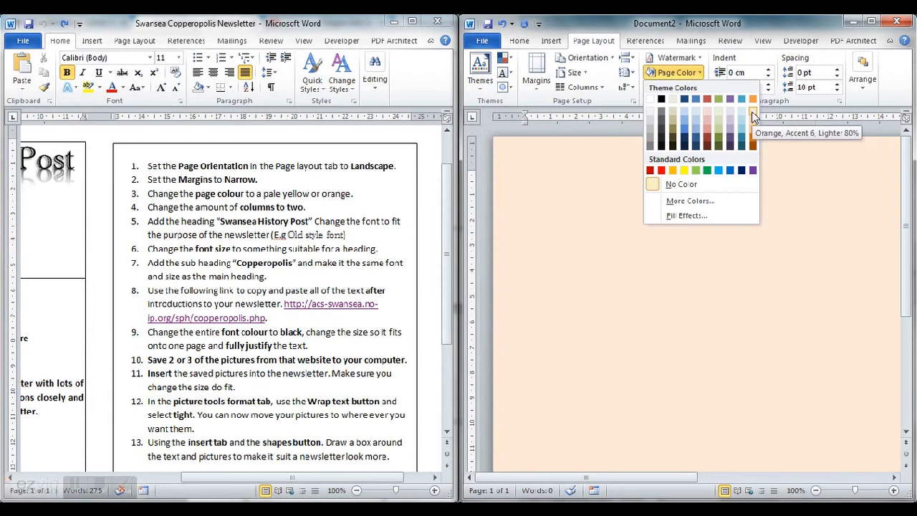
click(752, 116)
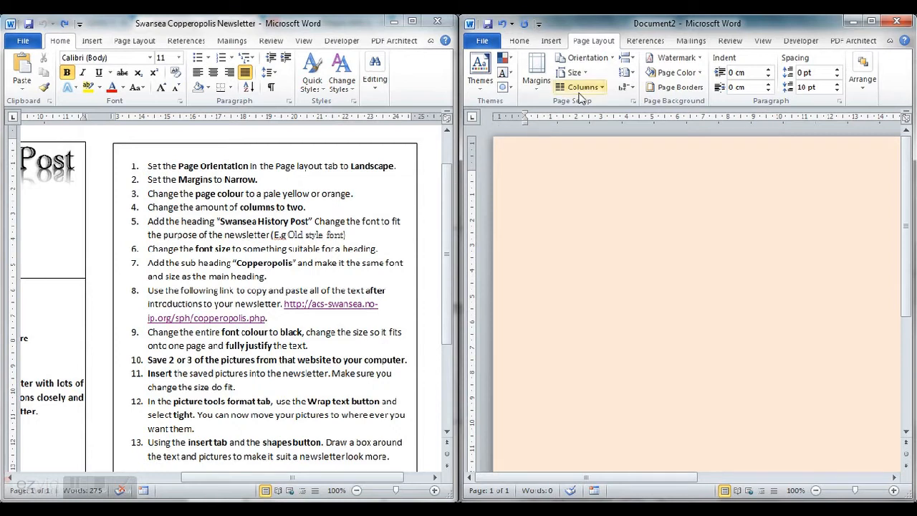
click(601, 88)
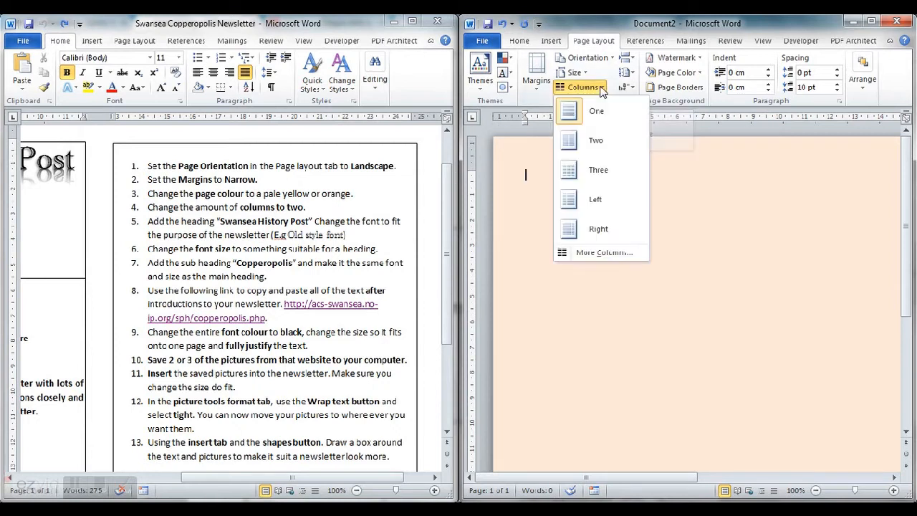
click(599, 142)
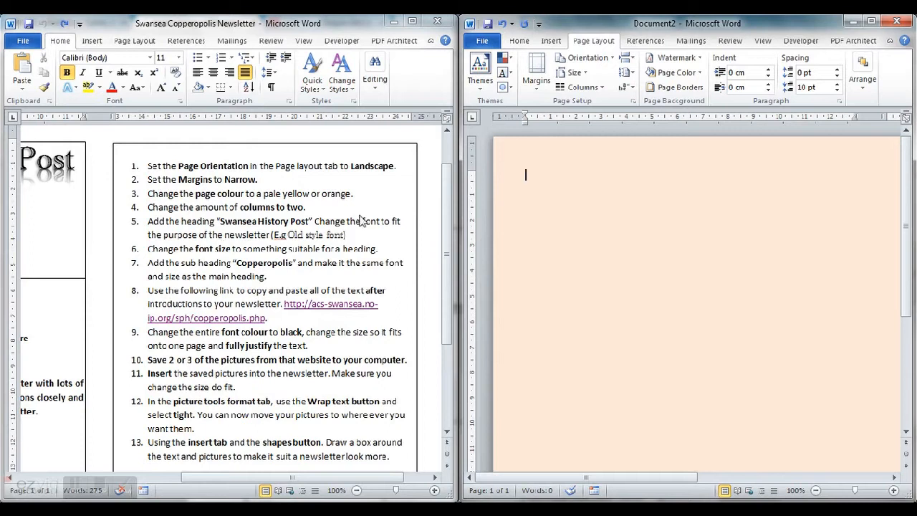
Add the heading "Swansea History Post" and set its font to Copperplate Gothic Bold
text(Swansea History Post)
drag(618, 175, 525, 176)
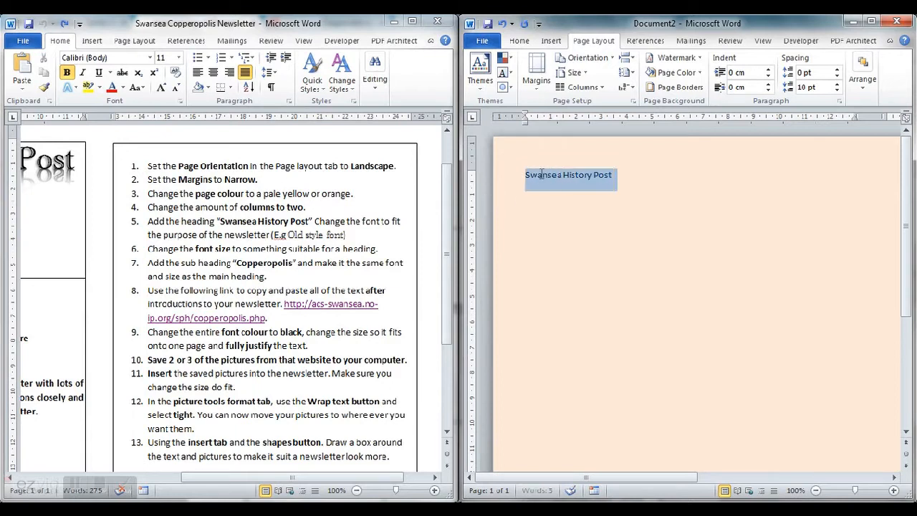
click(513, 43)
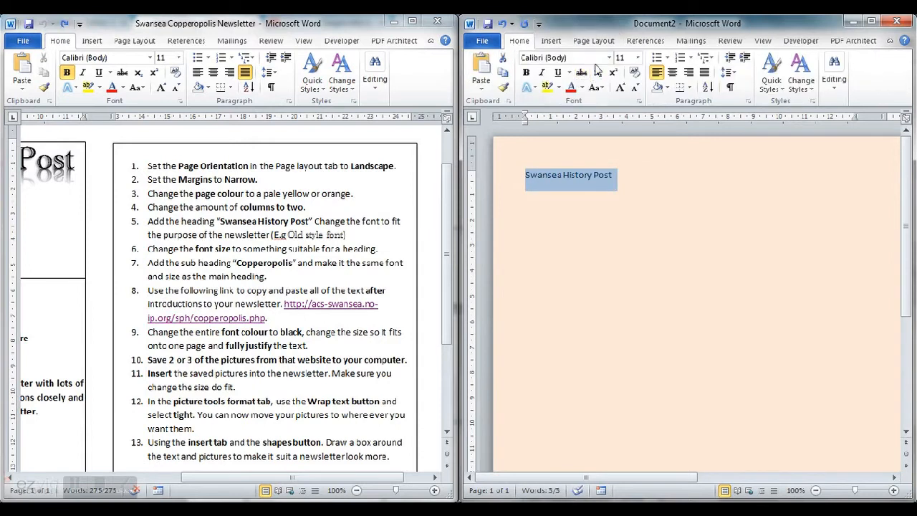
click(609, 58)
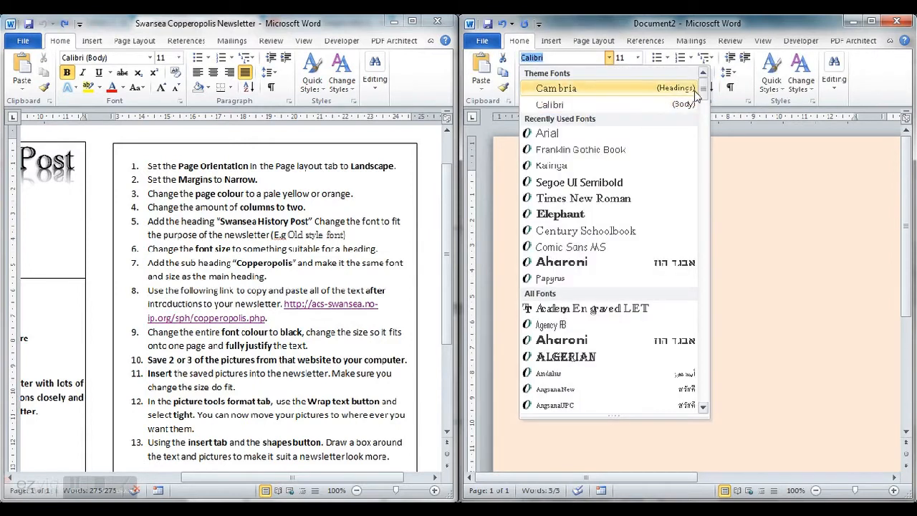
scroll(702, 135, down, 3)
scroll(703, 144, down, 10)
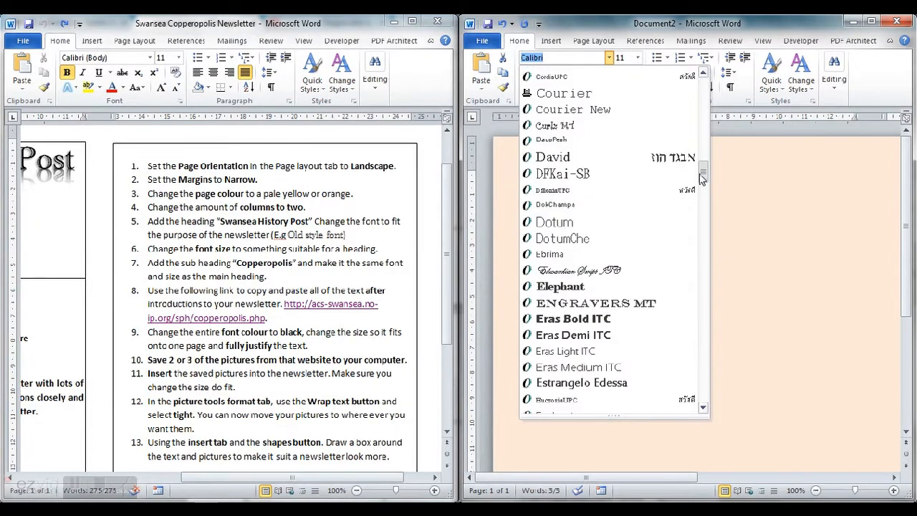
mouse_move(702, 179)
mouse_down()
mouse_move(702, 187)
mouse_move(702, 169)
mouse_up()
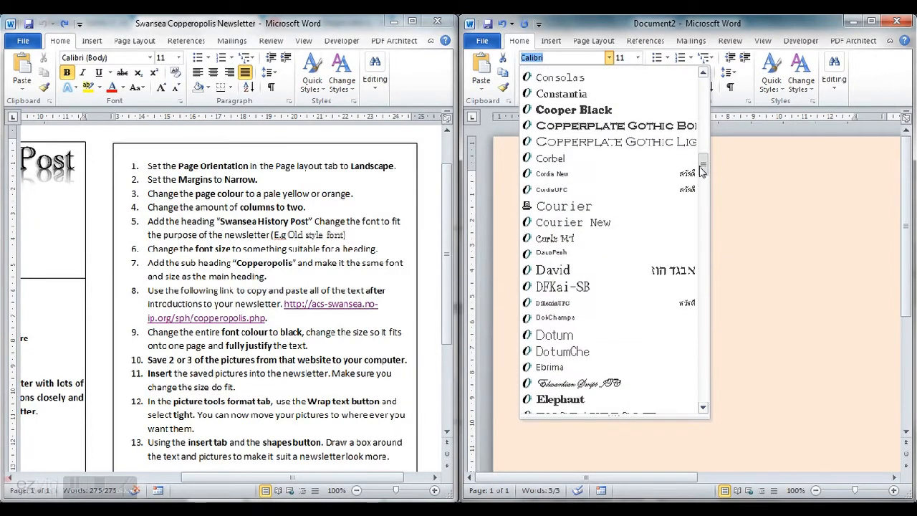
click(627, 136)
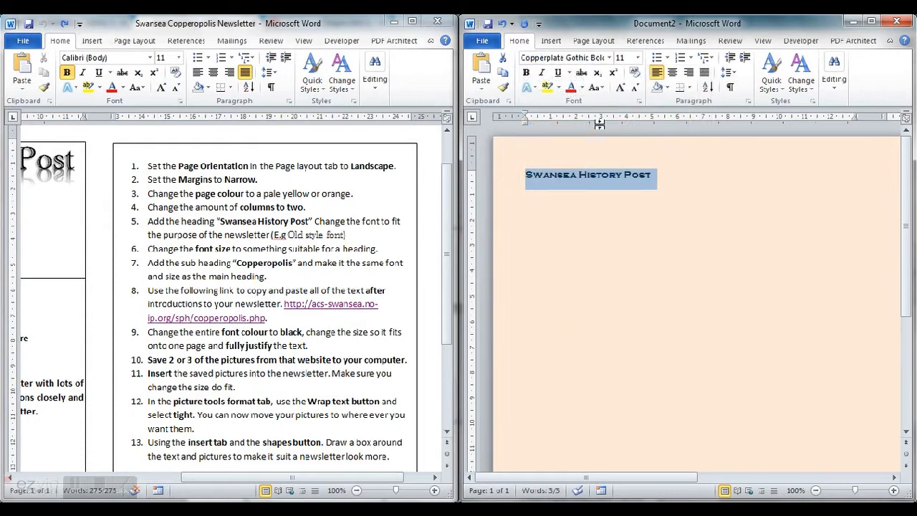
Set the font size of the "Swansea History Post" heading to 36
click(638, 58)
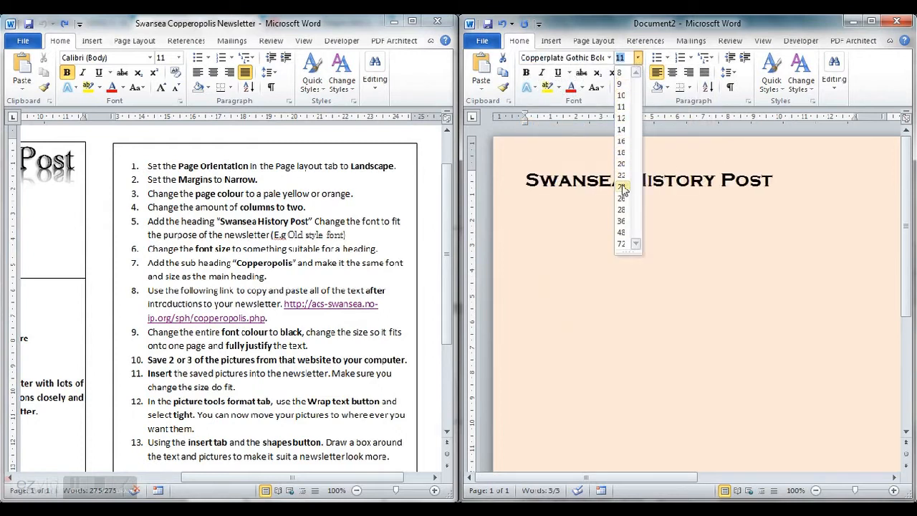
click(624, 222)
click(623, 235)
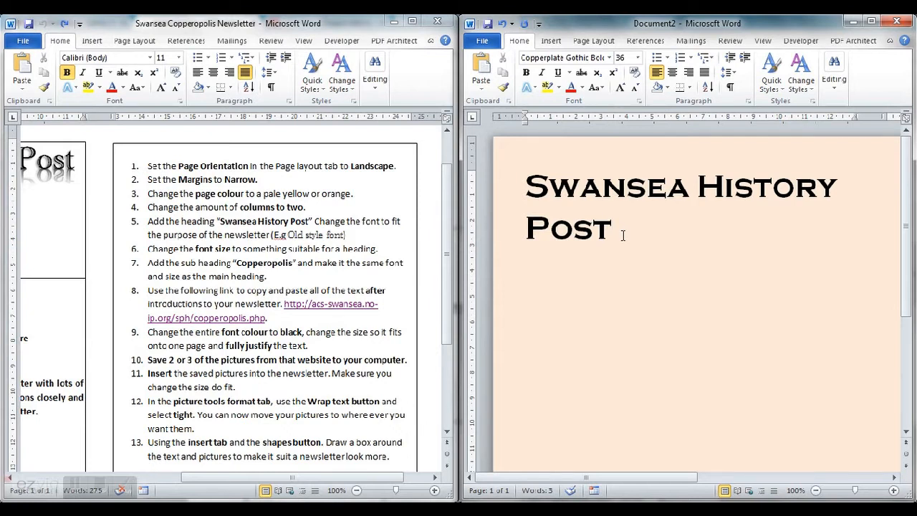
Add the subheading "Copperopolis" on a new line below the main heading
key(Return)
text(Copper)
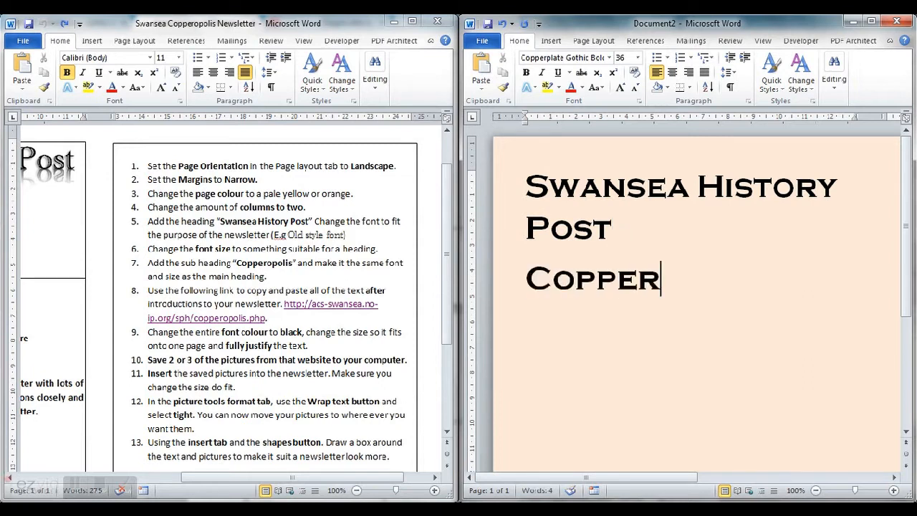
text(opolis)
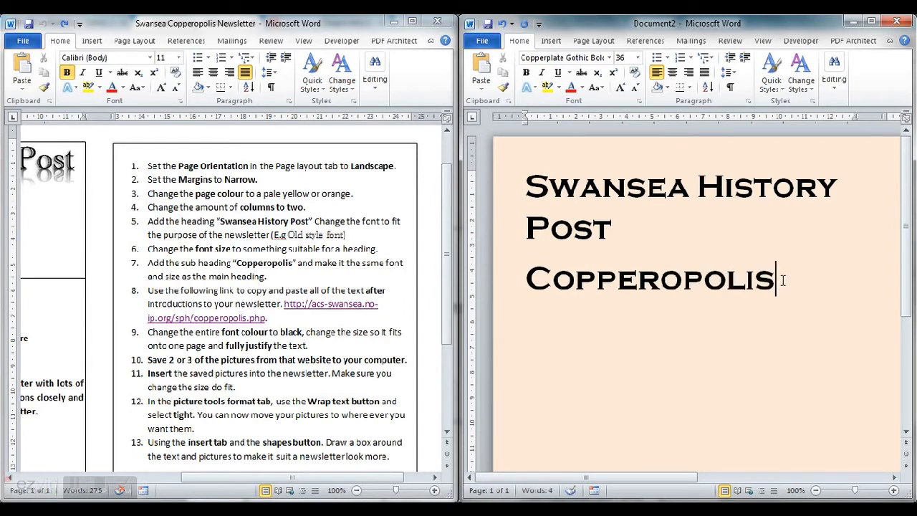
Set the "Copperopolis" subheading's font size to 28 and start a new line below it
drag(777, 279, 527, 280)
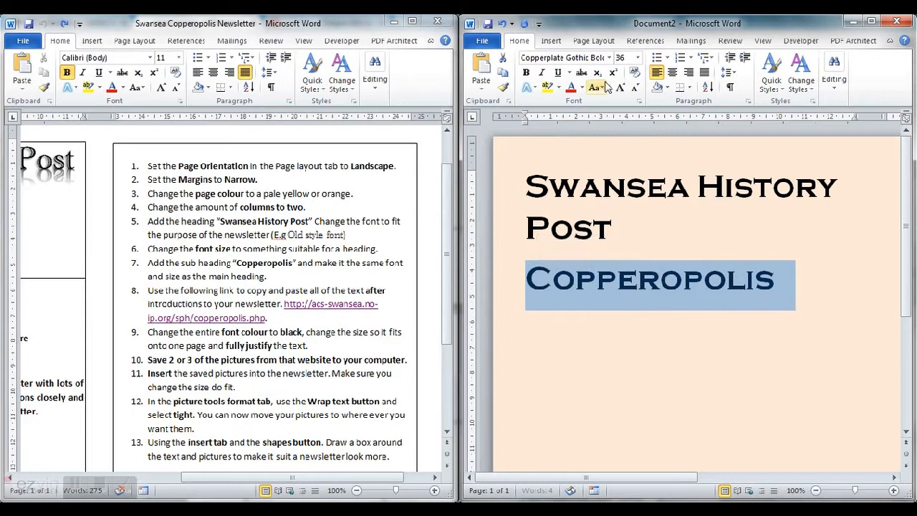
click(638, 58)
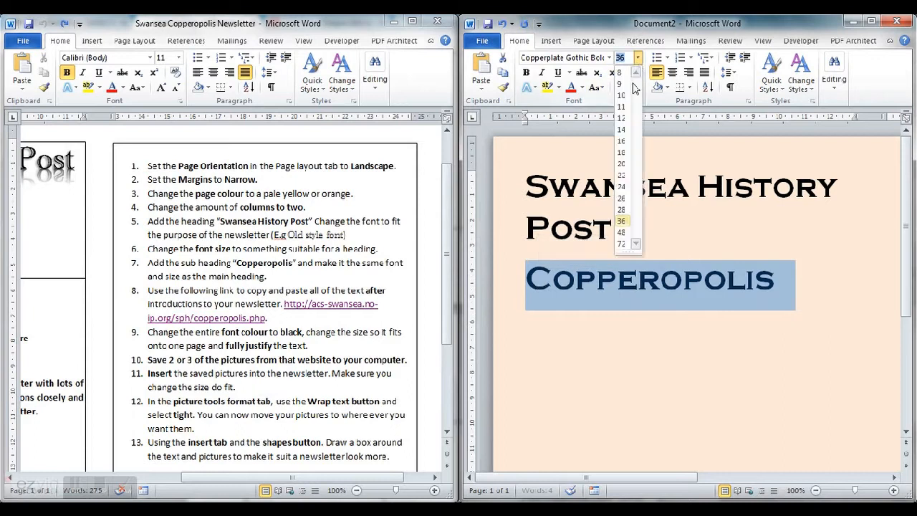
click(622, 210)
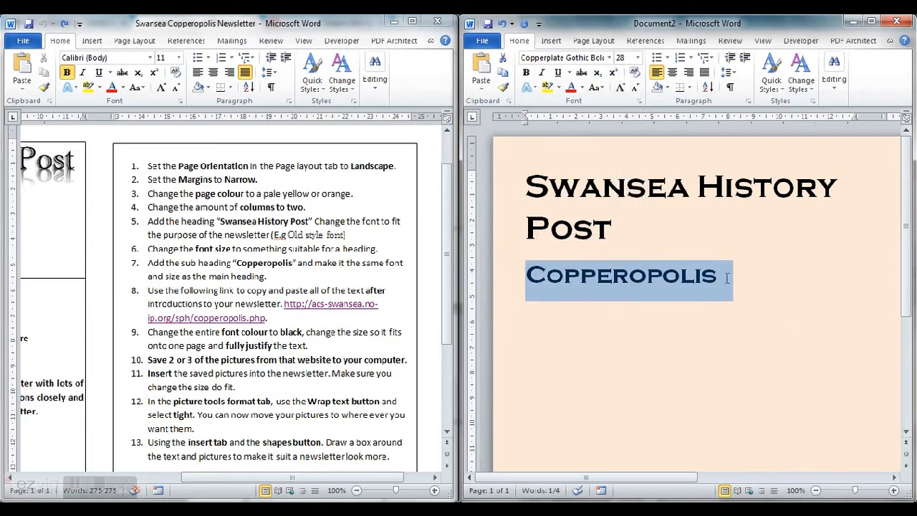
click(726, 283)
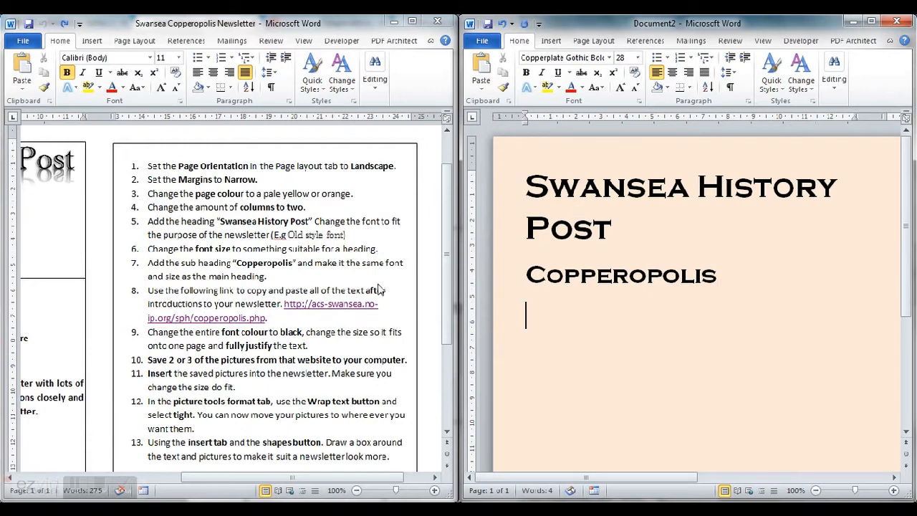
Open the Copperopolis web page from the link in instruction 8 of the worksheet
click(327, 310)
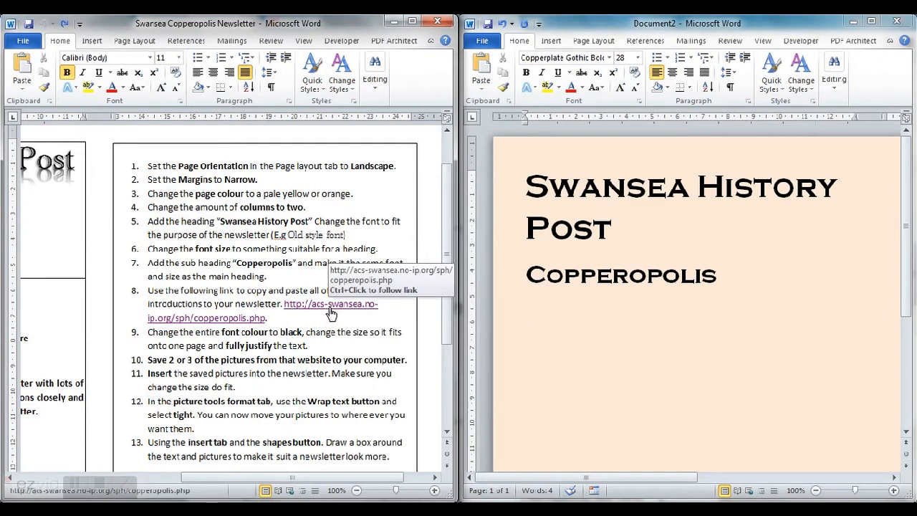
click(329, 305)
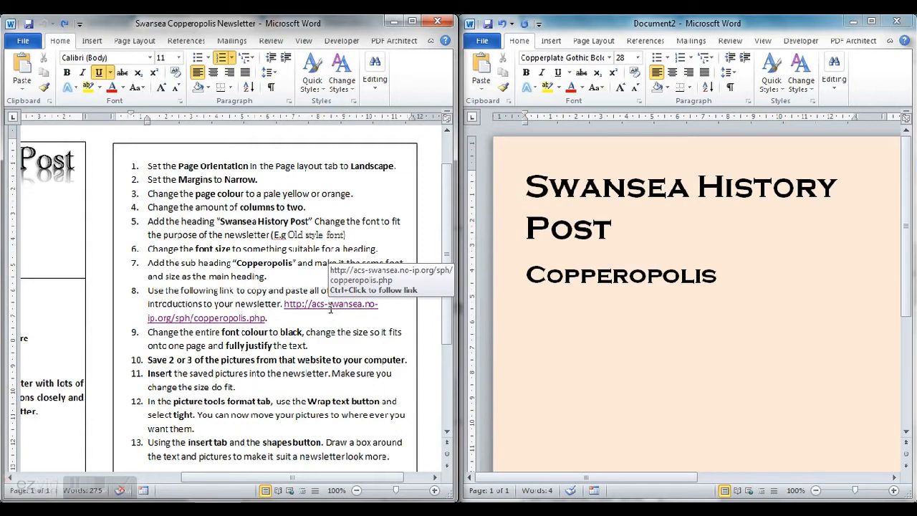
ctrl+click(330, 308)
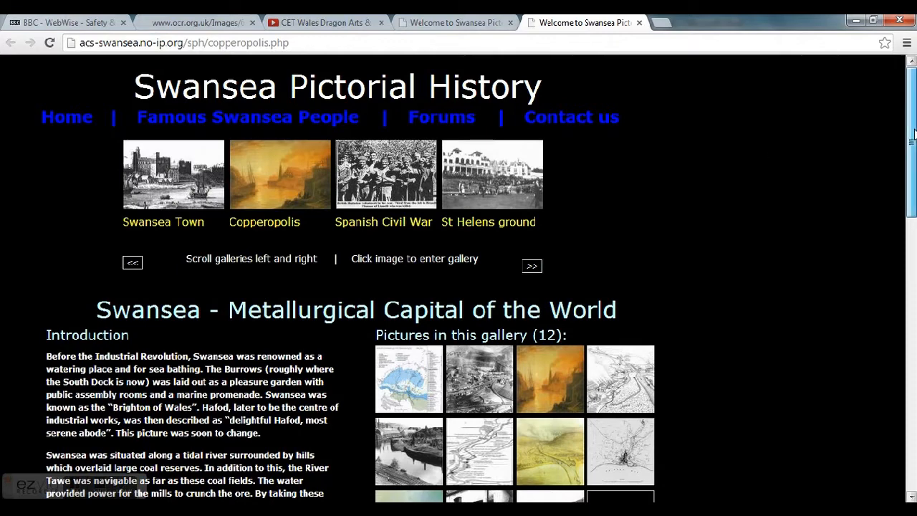
Copy all the article text after the Introduction heading on the web page and paste it below the "Copperopolis" subheading in Document2
drag(914, 134, 913, 217)
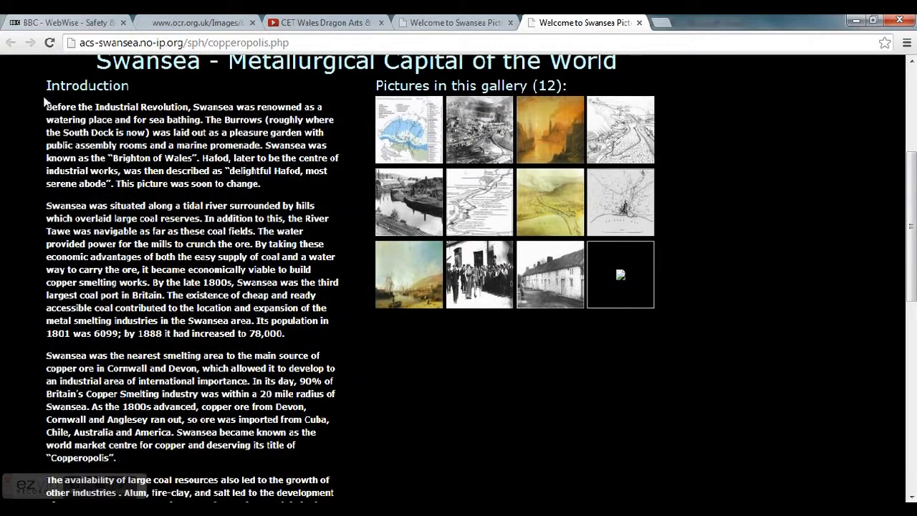
drag(48, 107, 231, 433)
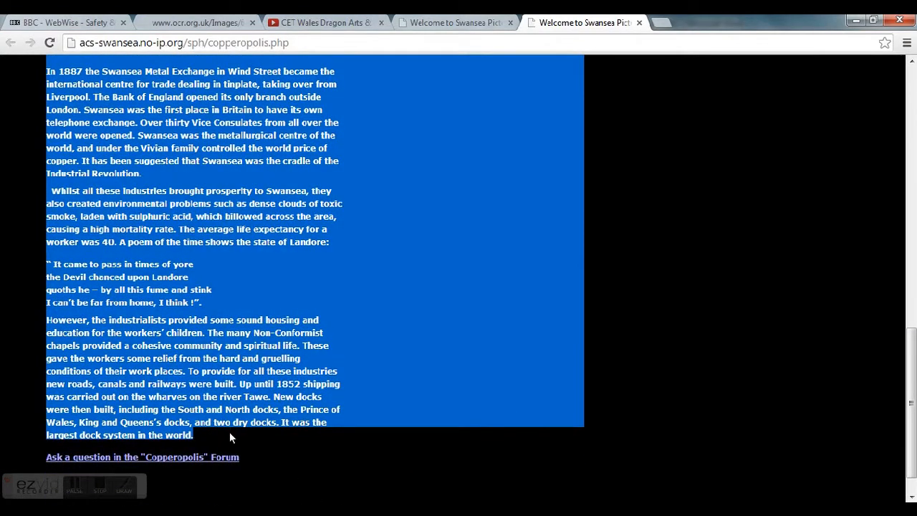
click(186, 508)
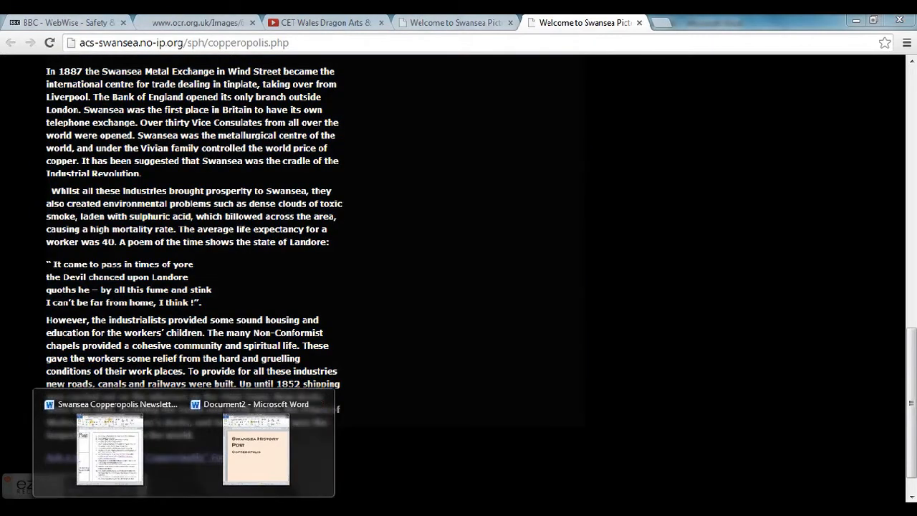
click(269, 458)
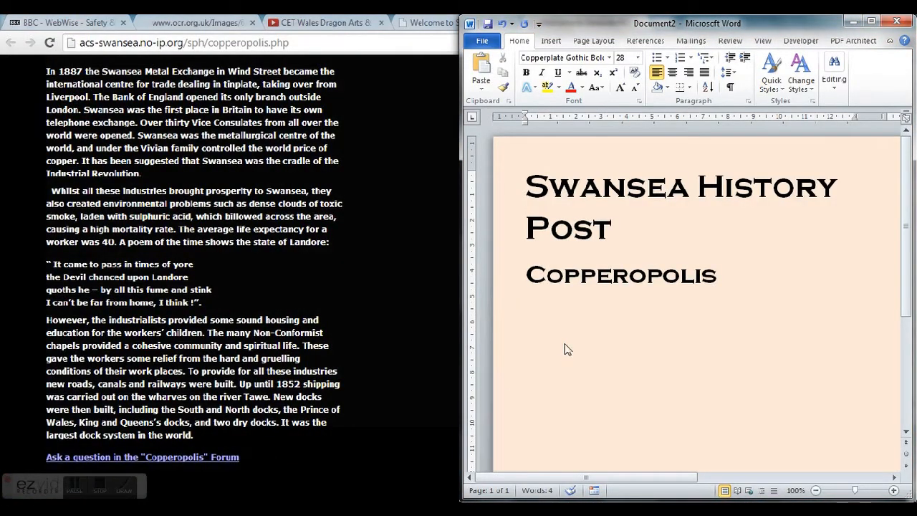
key(ctrl+v)
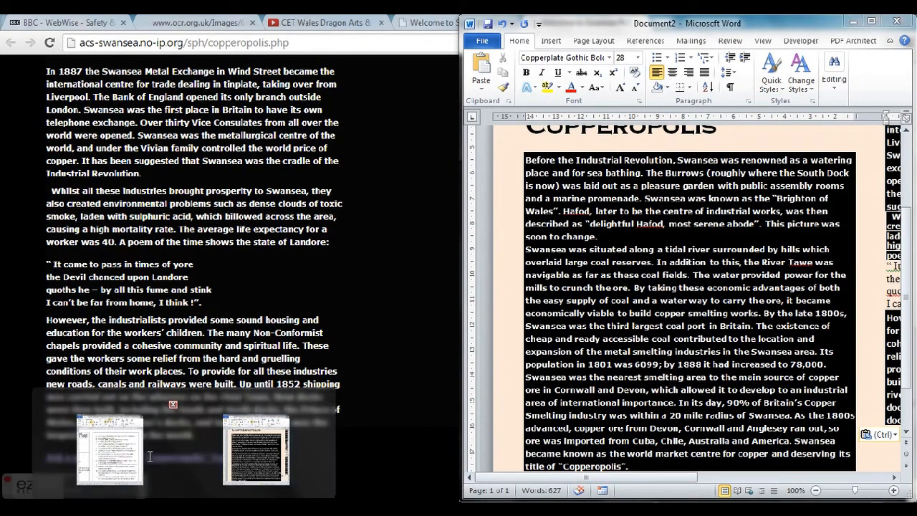
Bring the worksheet back beside the newsletter and set the font colour of all the pasted article text to Automatic
click(149, 456)
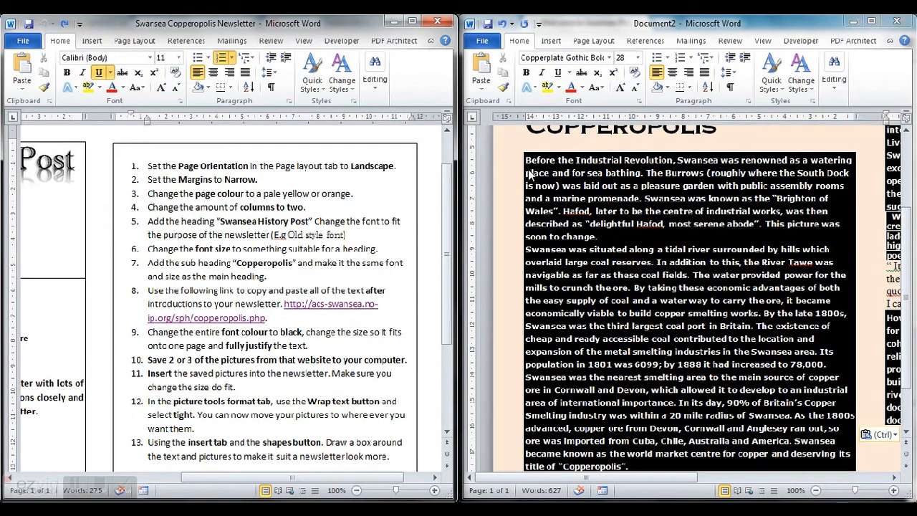
drag(526, 161, 915, 403)
drag(856, 366, 862, 359)
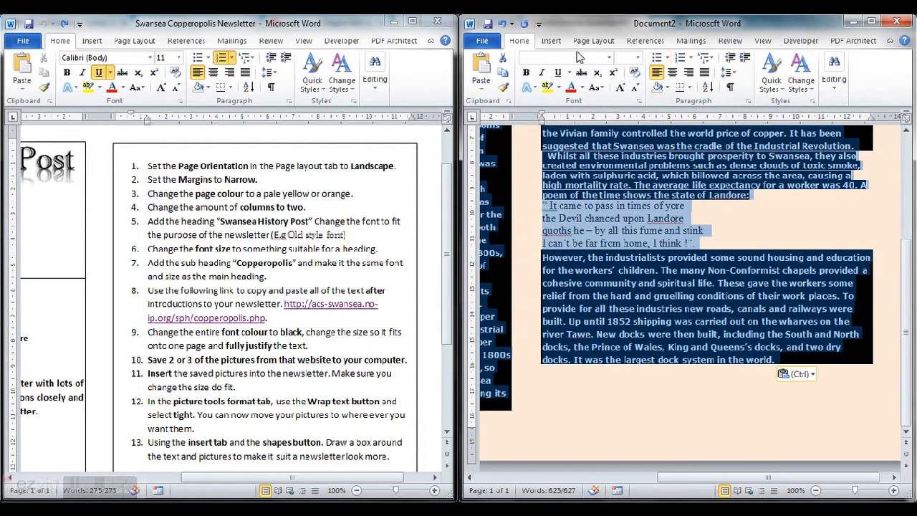
click(582, 88)
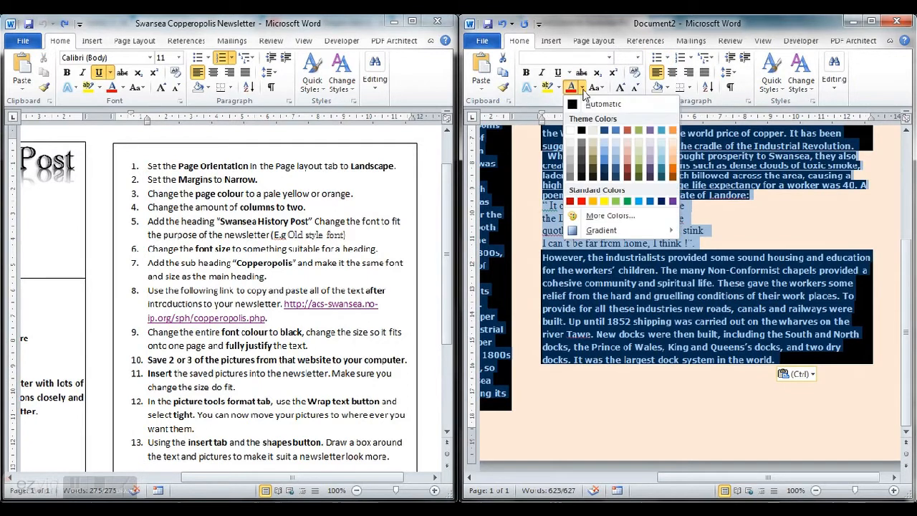
click(583, 106)
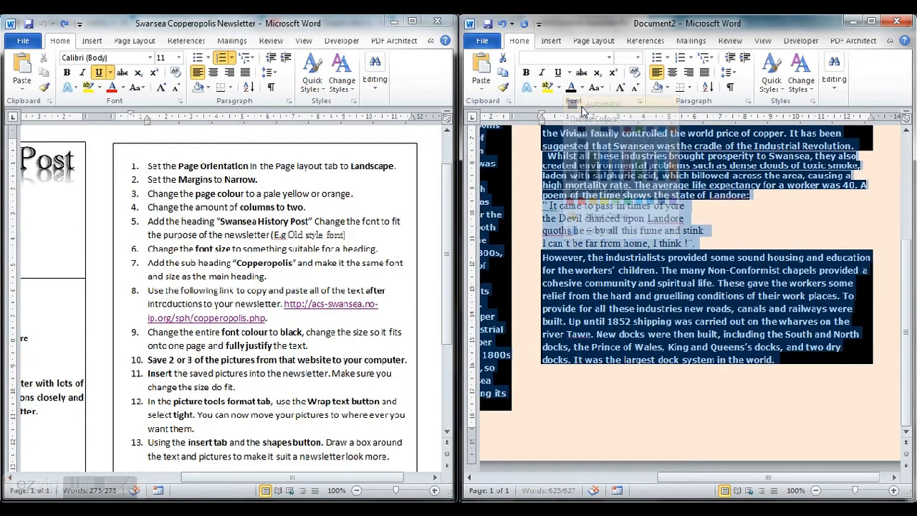
click(806, 357)
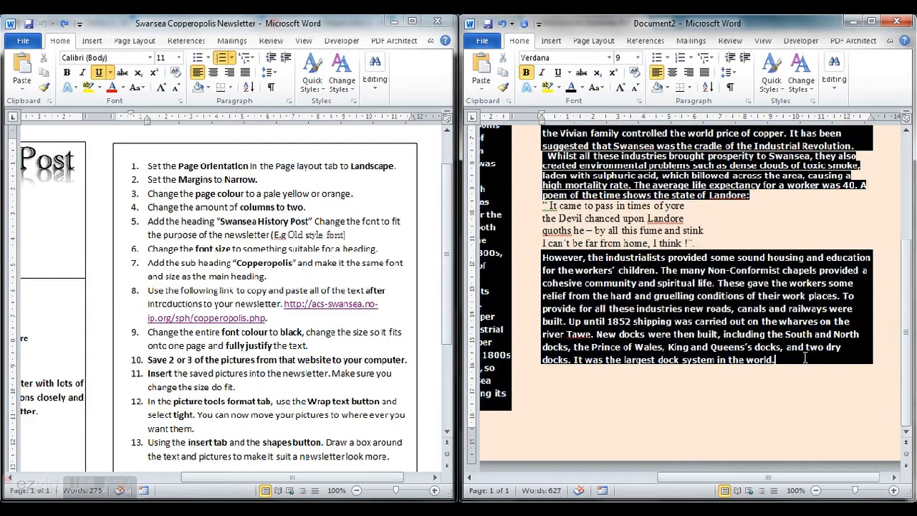
Select all the pasted article text and reapply the pale orange page colour
drag(761, 347, 464, 310)
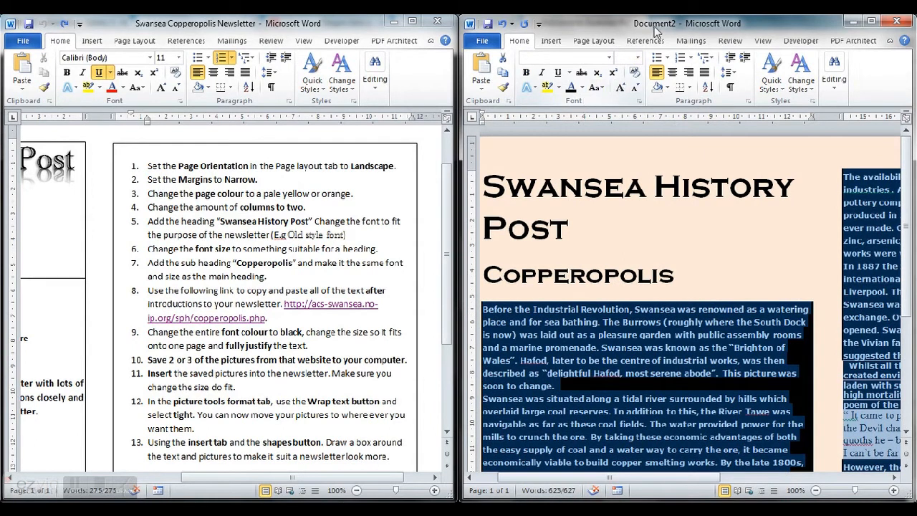
click(584, 41)
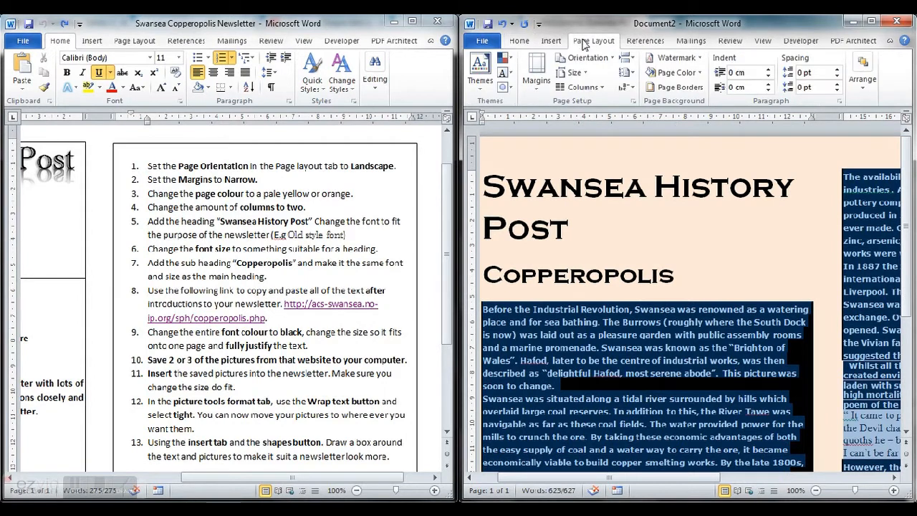
click(698, 72)
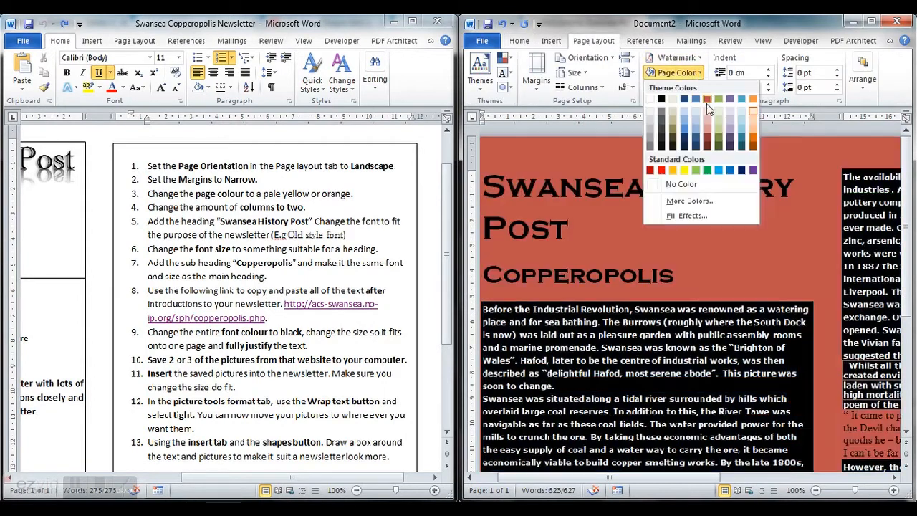
click(754, 114)
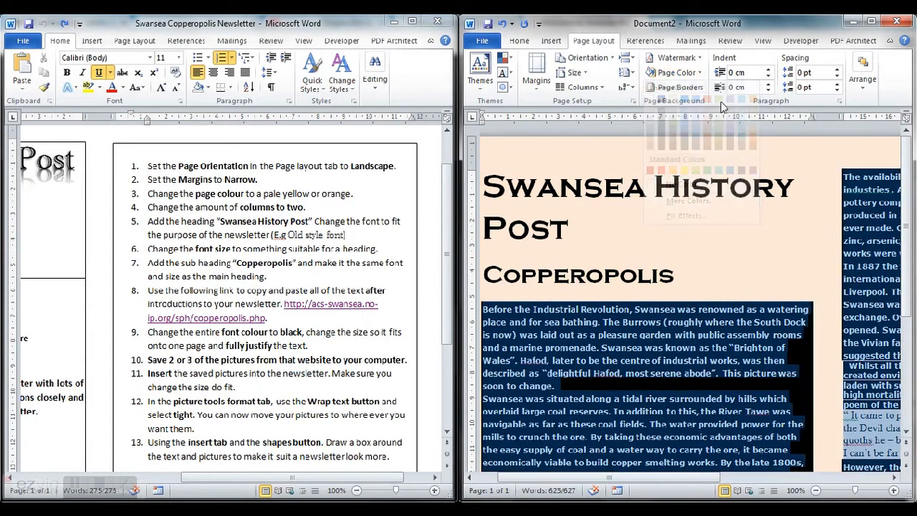
Set the paragraph shading of the selected article text to No Color, working in the maximised newsletter window, and restore the side-by-side view
click(528, 45)
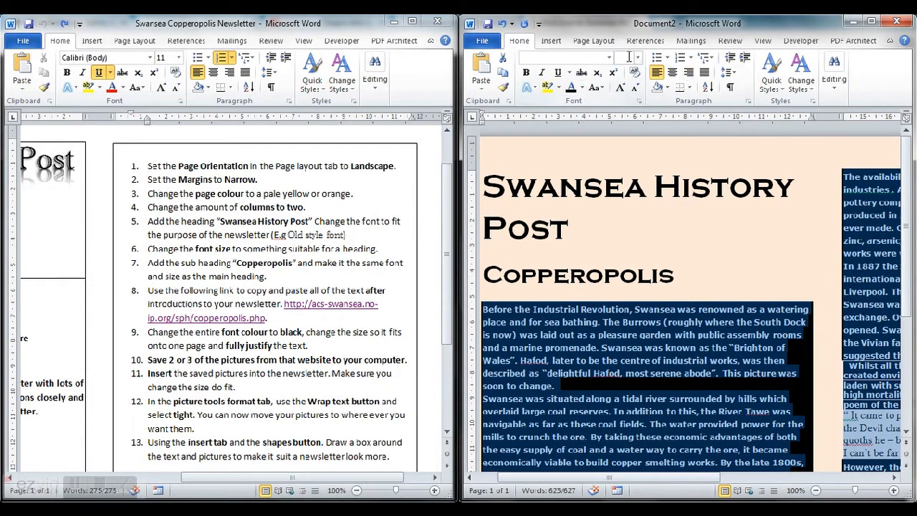
click(549, 43)
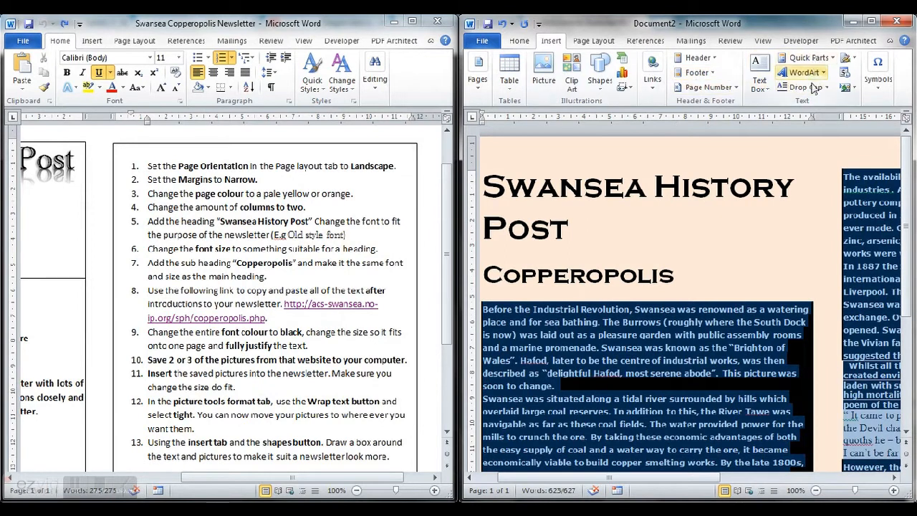
click(871, 22)
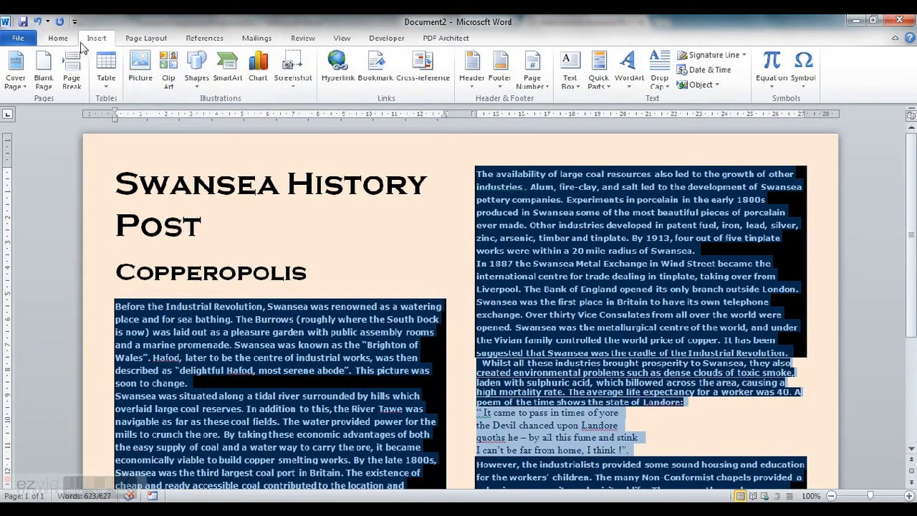
click(129, 43)
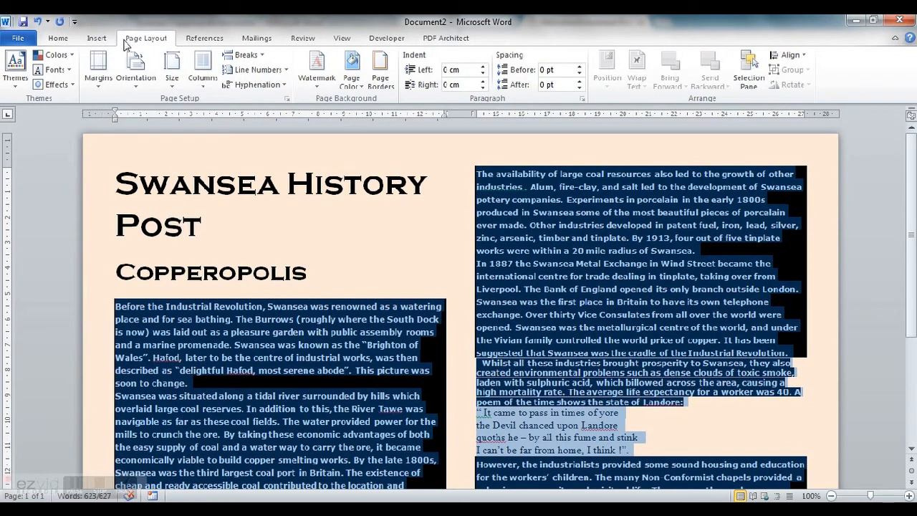
click(70, 43)
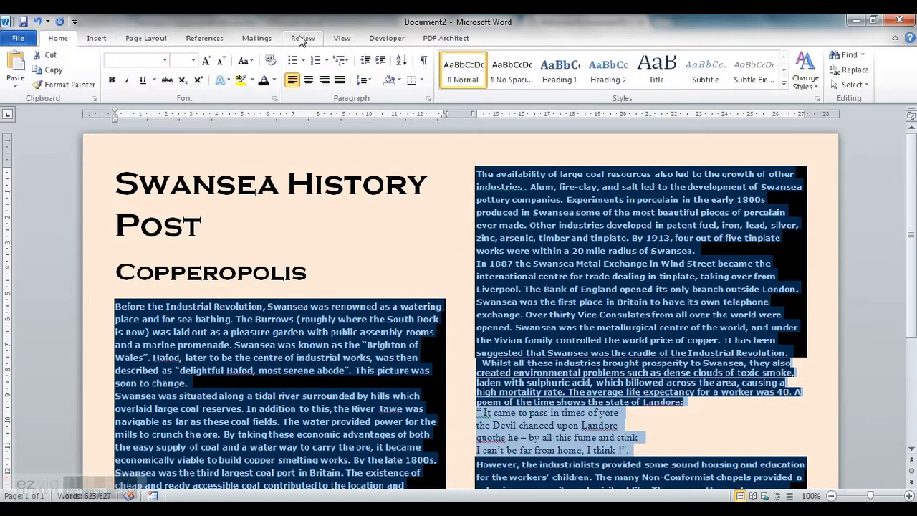
click(398, 80)
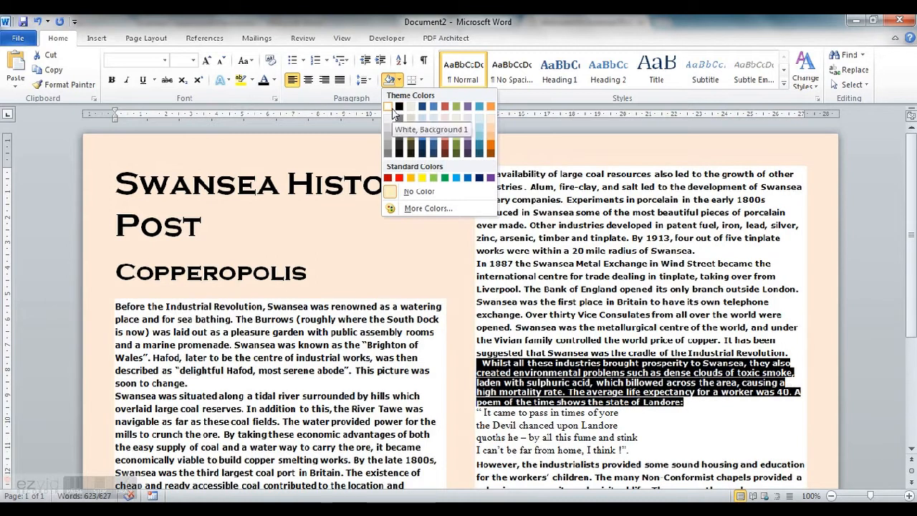
click(411, 195)
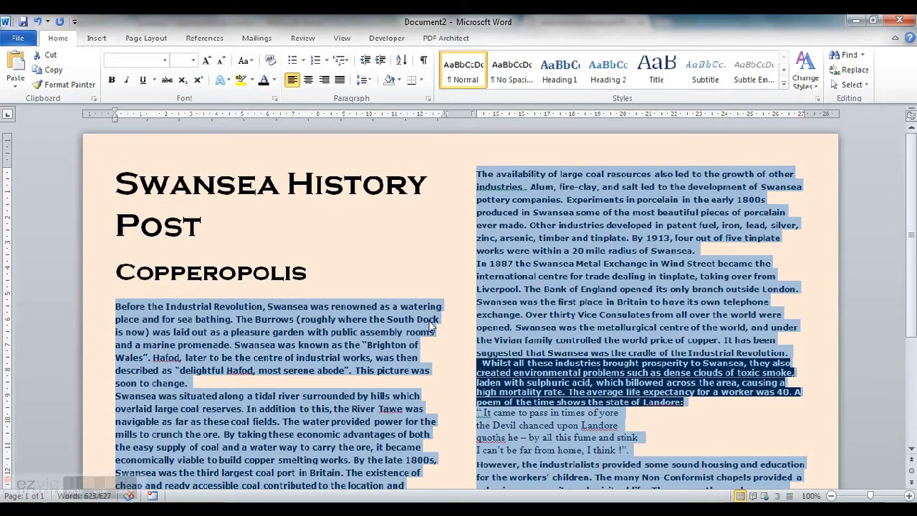
click(434, 329)
drag(578, 20, 916, 147)
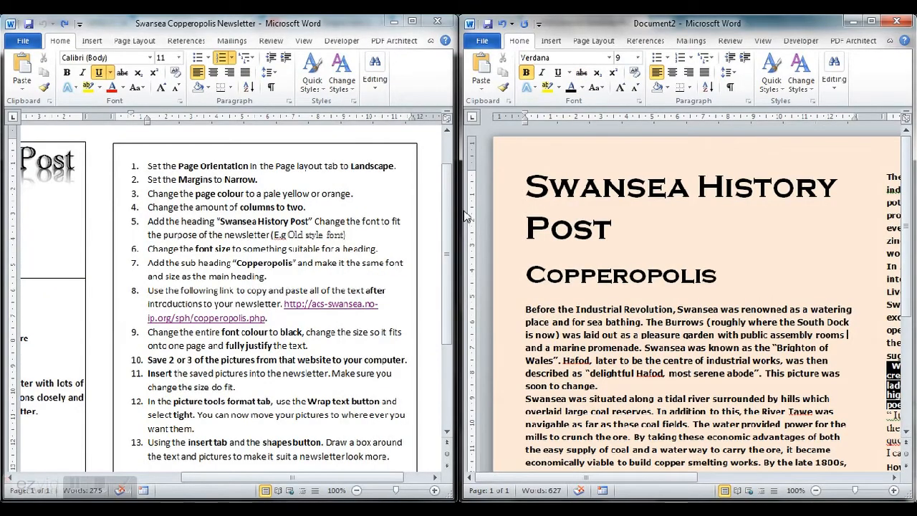
Select the whole pasted article and fully justify it
drag(452, 225, 448, 242)
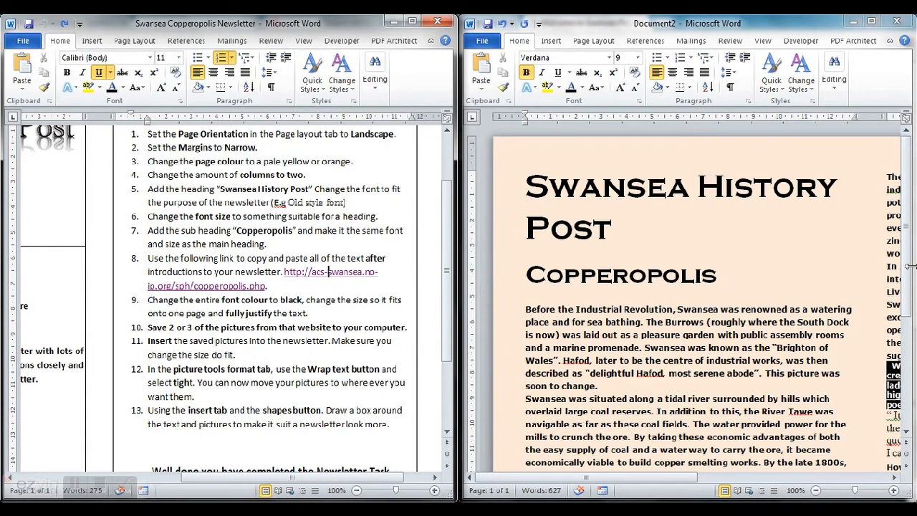
drag(911, 266, 914, 427)
scroll(882, 304, up, 3)
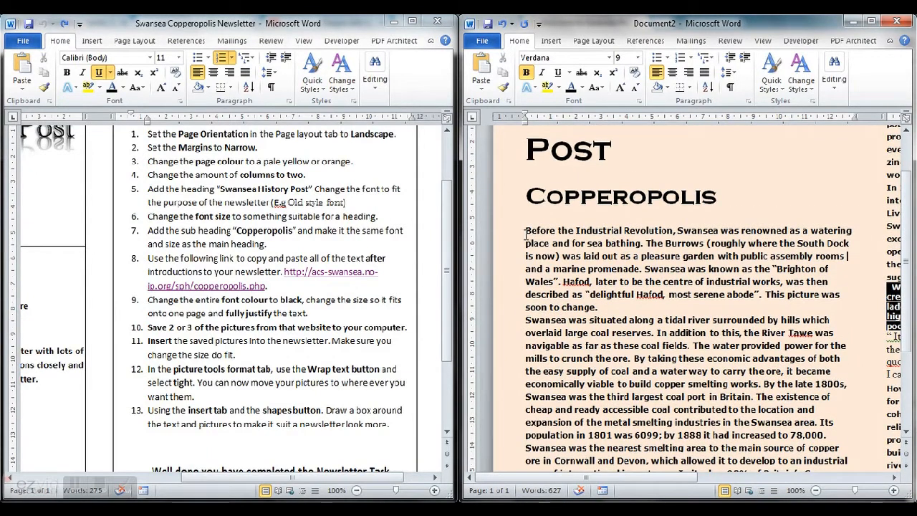
drag(525, 230, 834, 364)
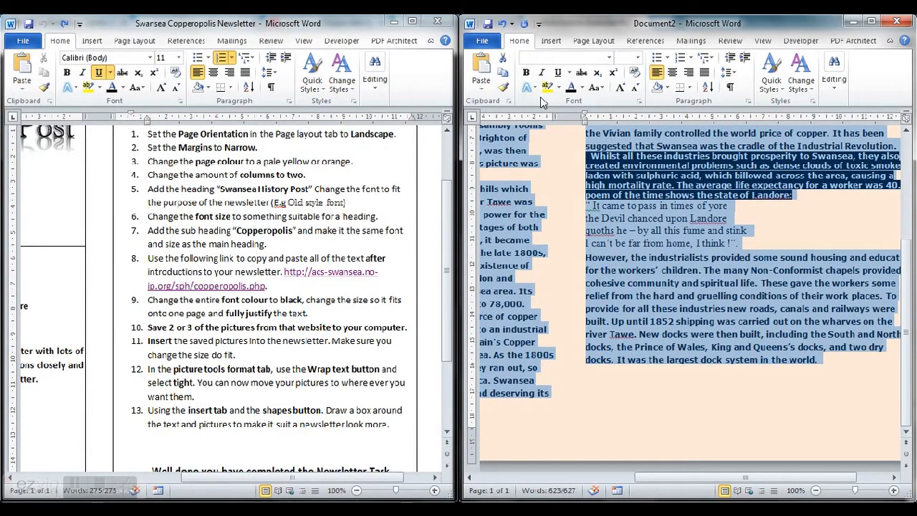
click(704, 73)
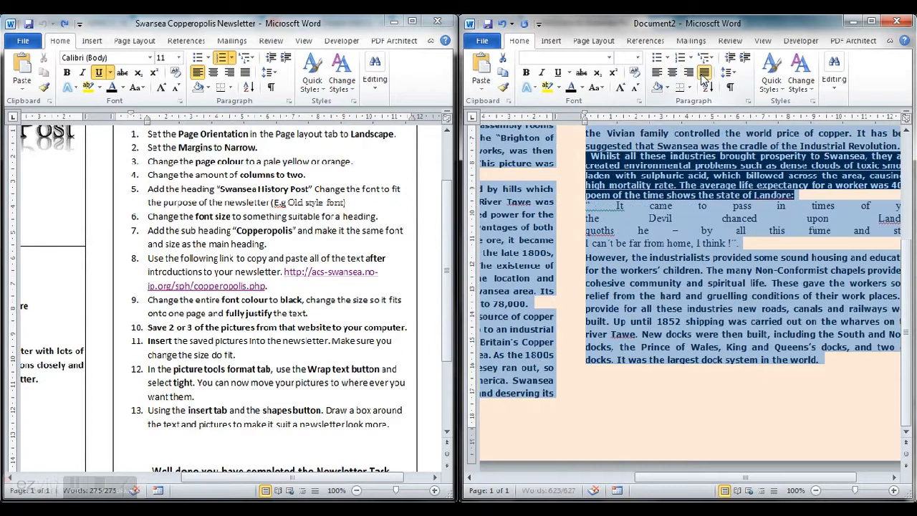
Set the font colour of the paragraph starting "Whilst all these industries" to white and its shading to No Color
click(799, 192)
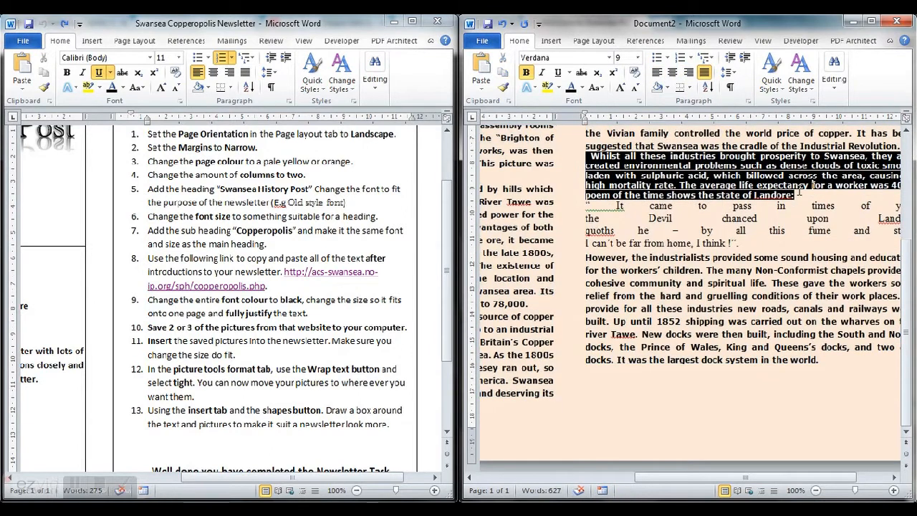
drag(797, 194, 582, 160)
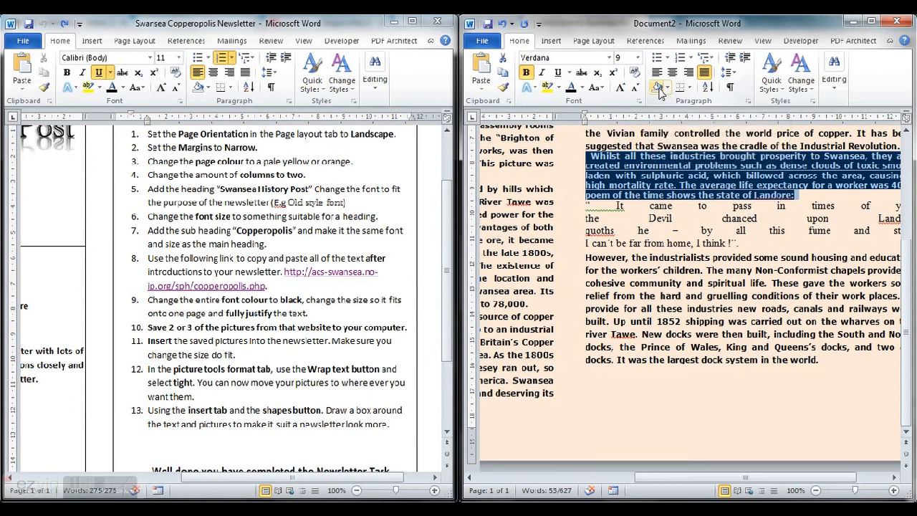
click(584, 89)
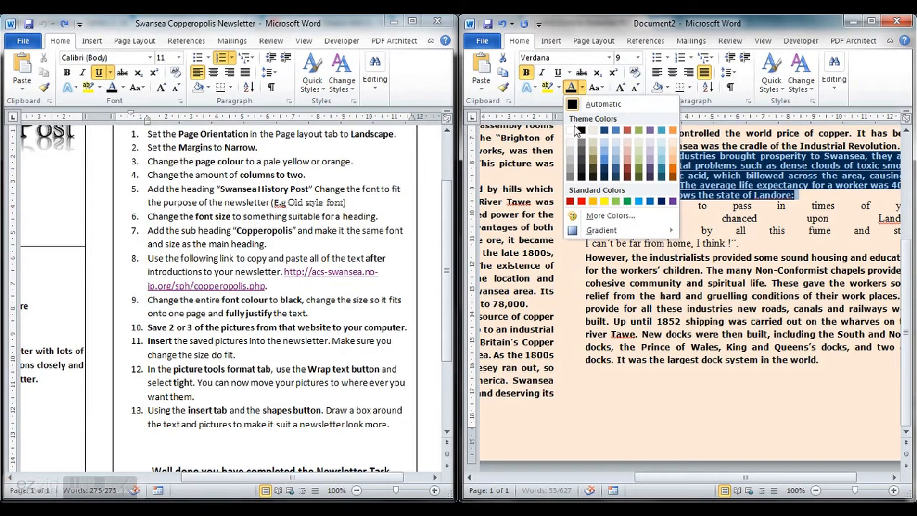
click(572, 131)
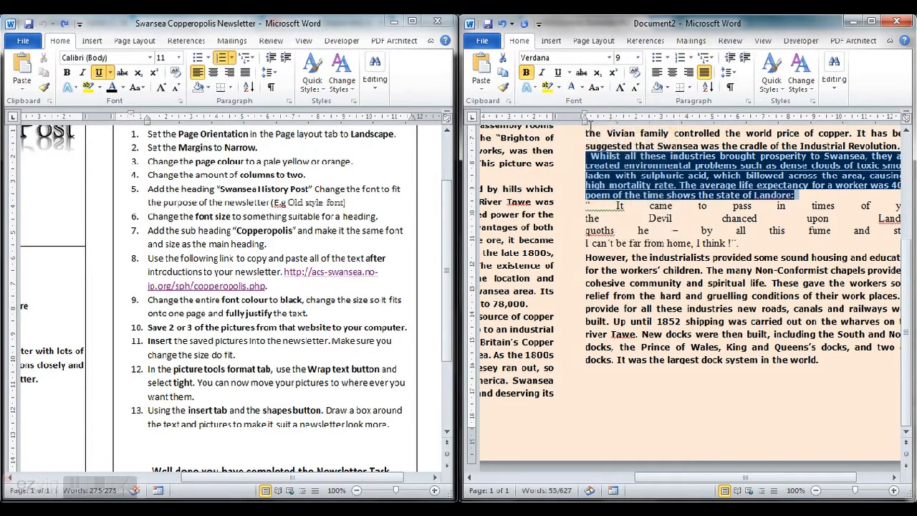
click(667, 89)
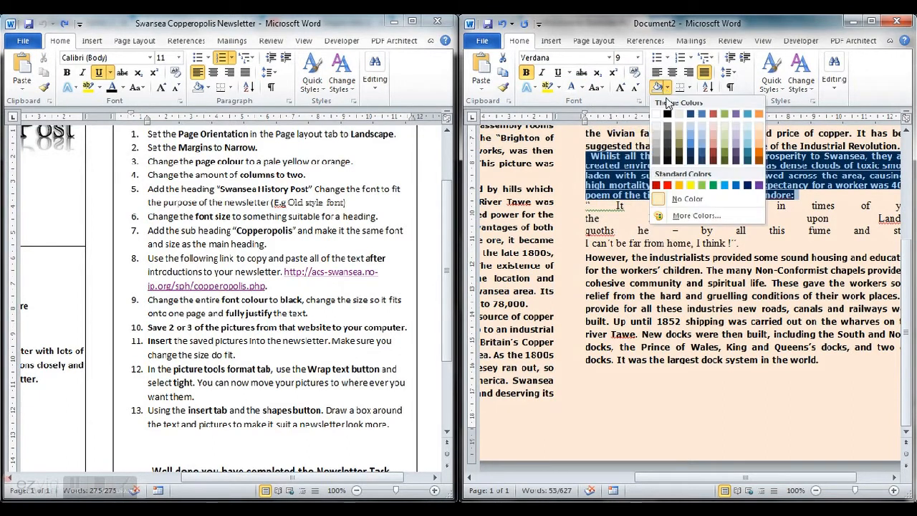
click(679, 201)
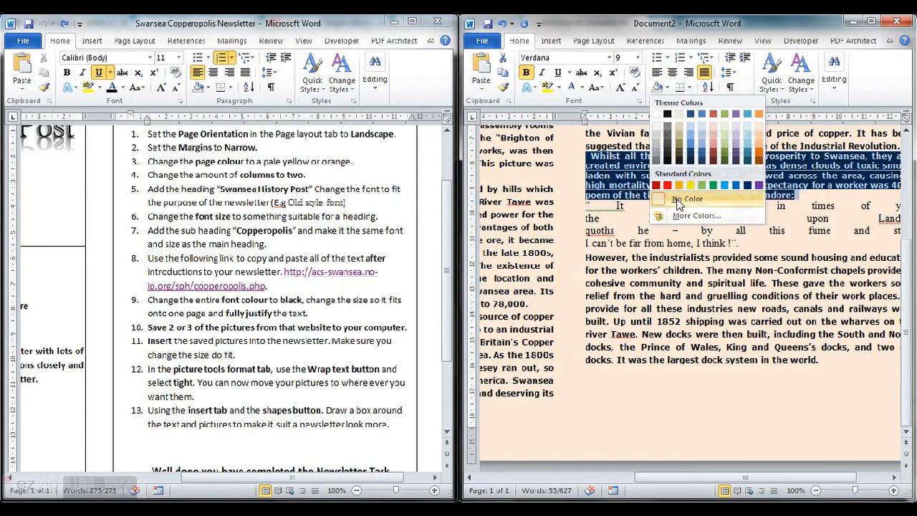
Switch to the Copperopolis web page in the browser and open the White Rock Copperworks painting from its picture gallery
click(660, 234)
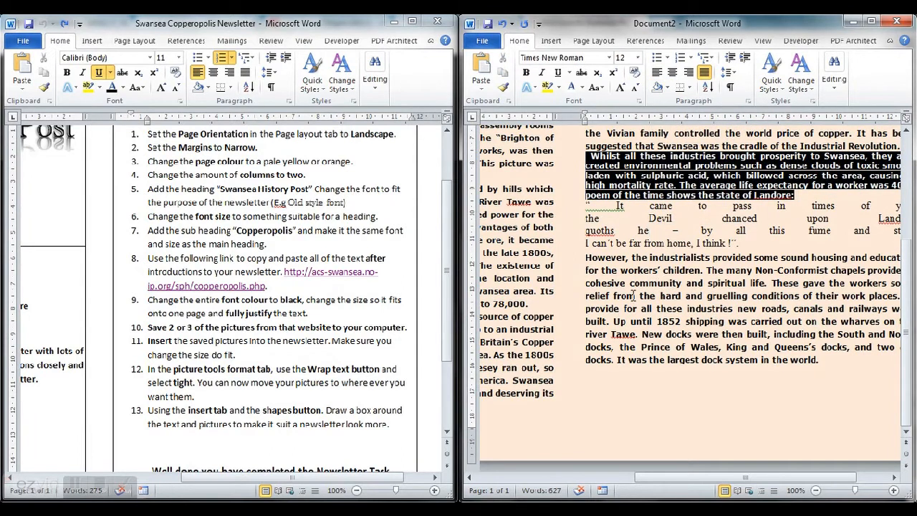
drag(663, 479, 549, 479)
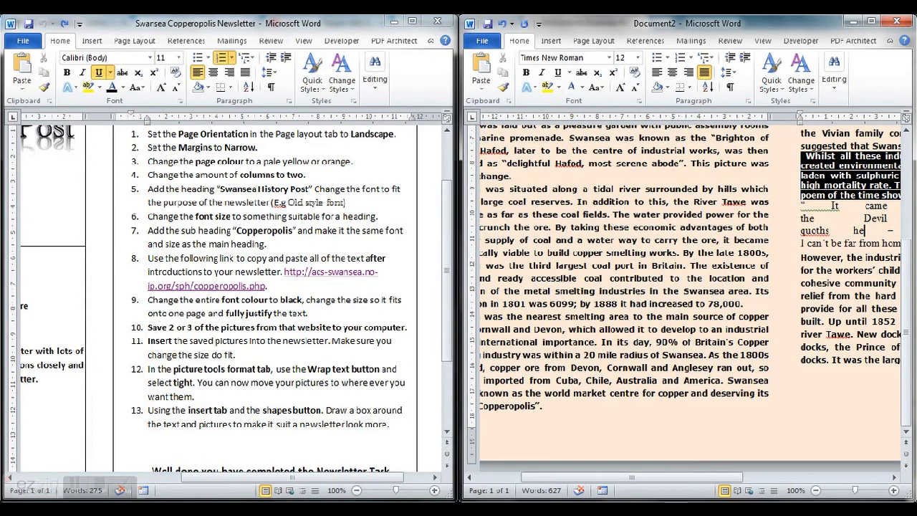
key(alt+Tab)
click(381, 298)
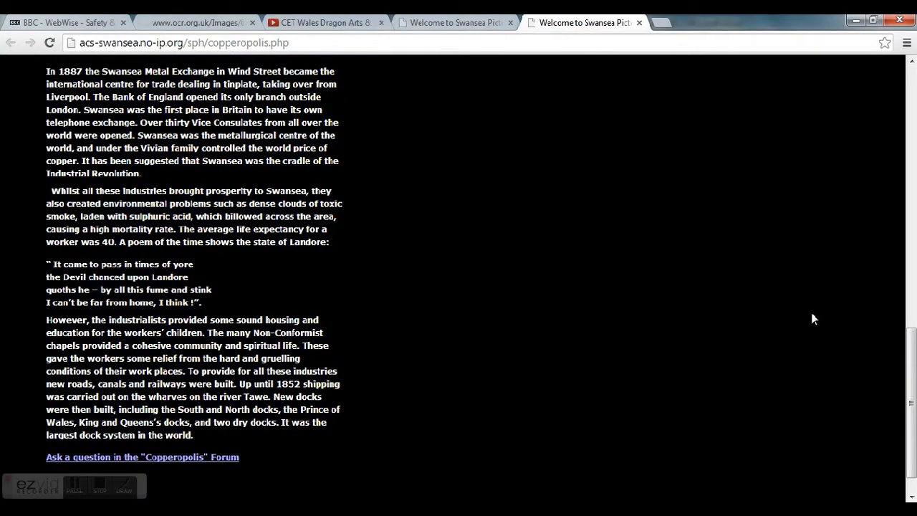
scroll(572, 156, up, 8)
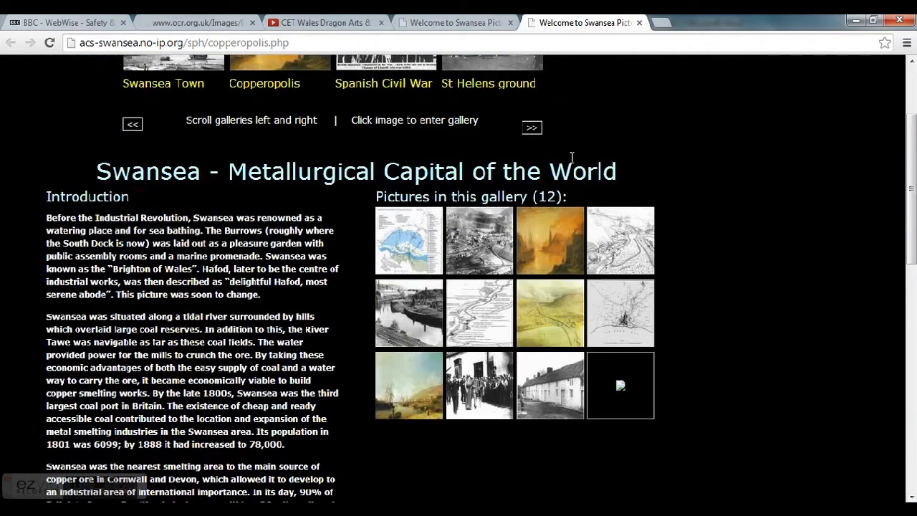
click(550, 247)
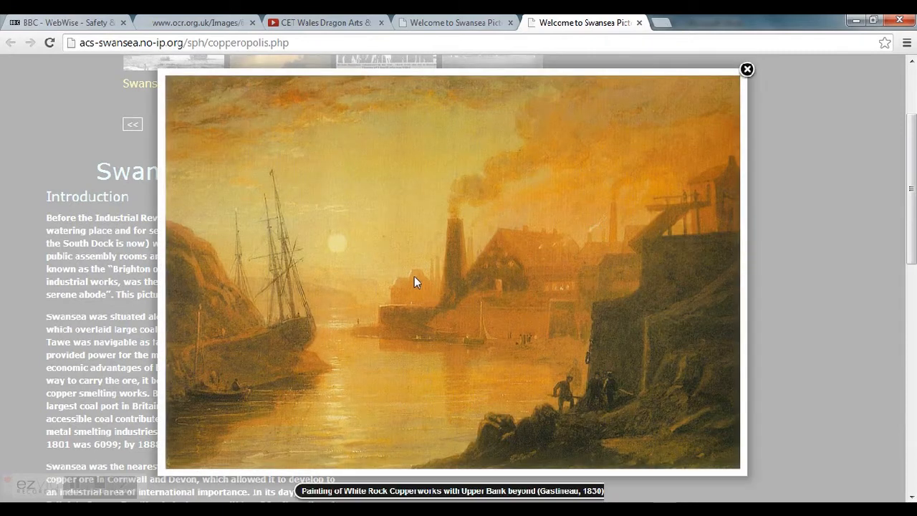
Save the enlarged White Rock painting as JPEG c03 in the Pictures library and close its enlarged view
right_click(415, 276)
click(450, 283)
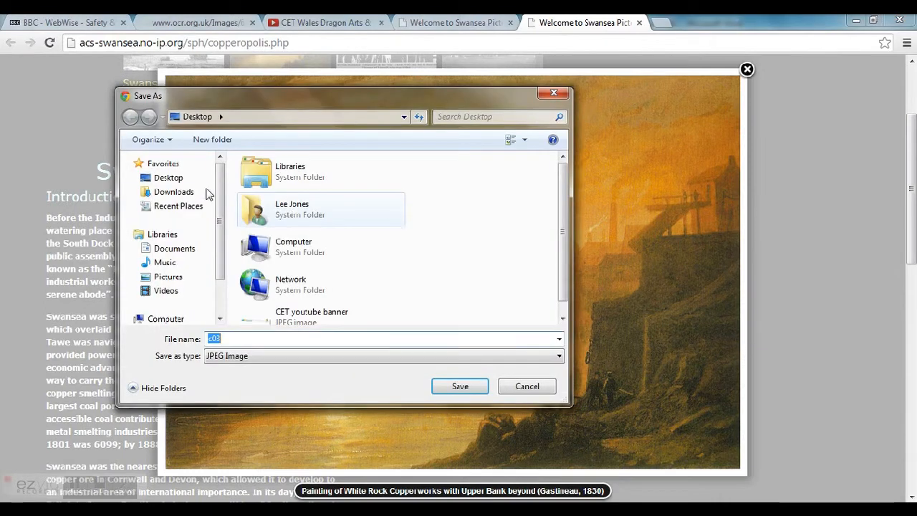
click(172, 278)
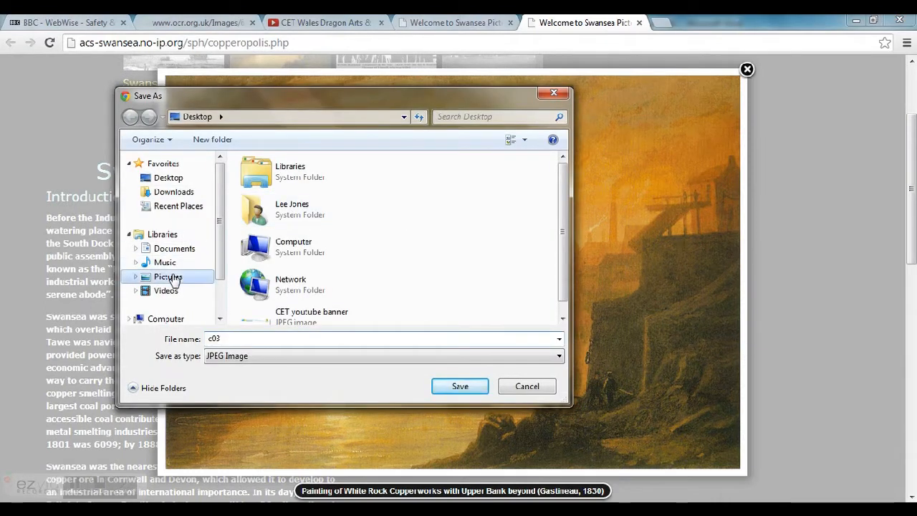
click(459, 387)
click(494, 270)
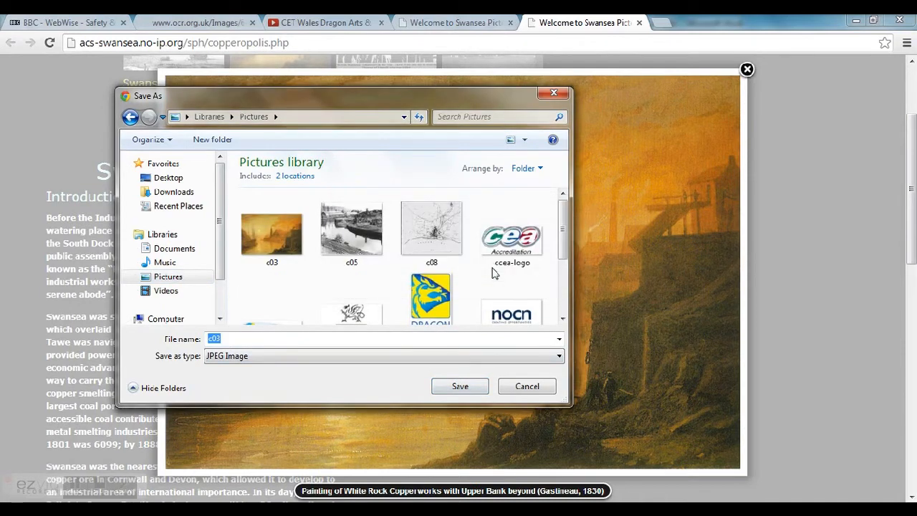
click(746, 70)
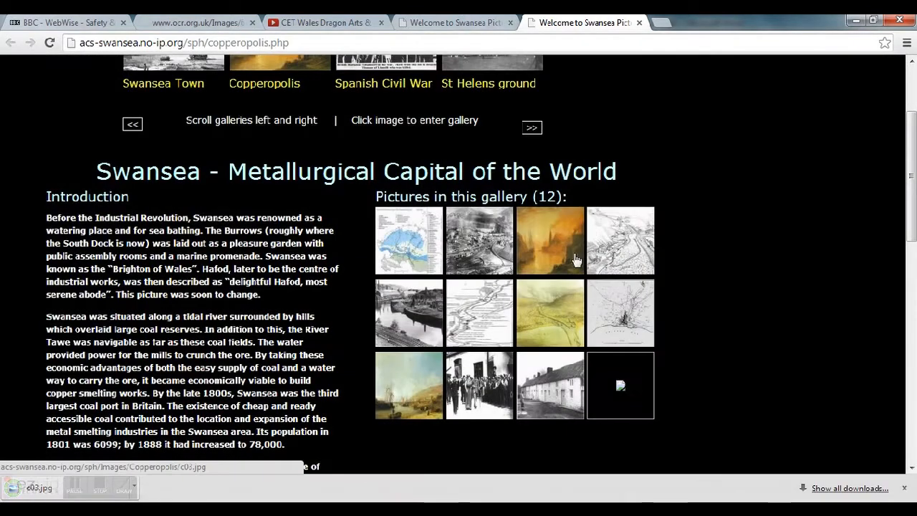
Enlarge the yellow 1880 Swansea harbour view, save it as JPEG c07 in the Pictures library, and close the enlarged view
click(550, 326)
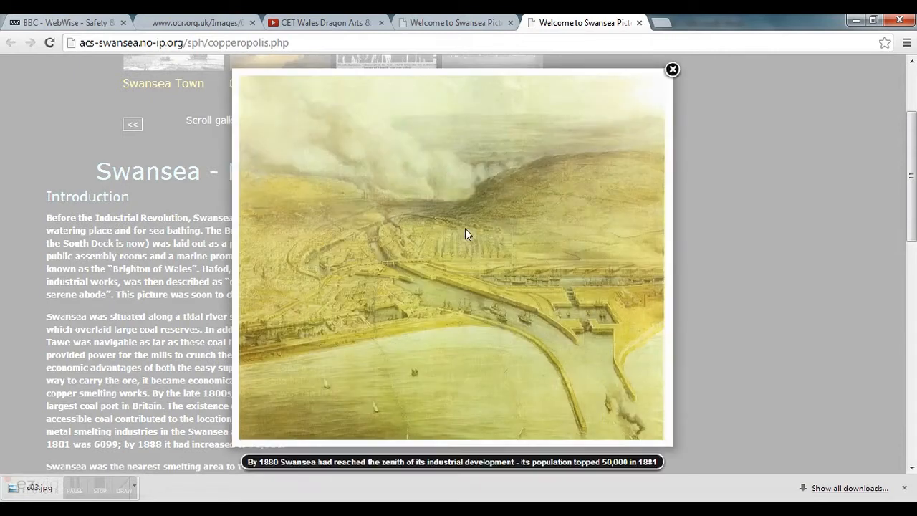
right_click(426, 266)
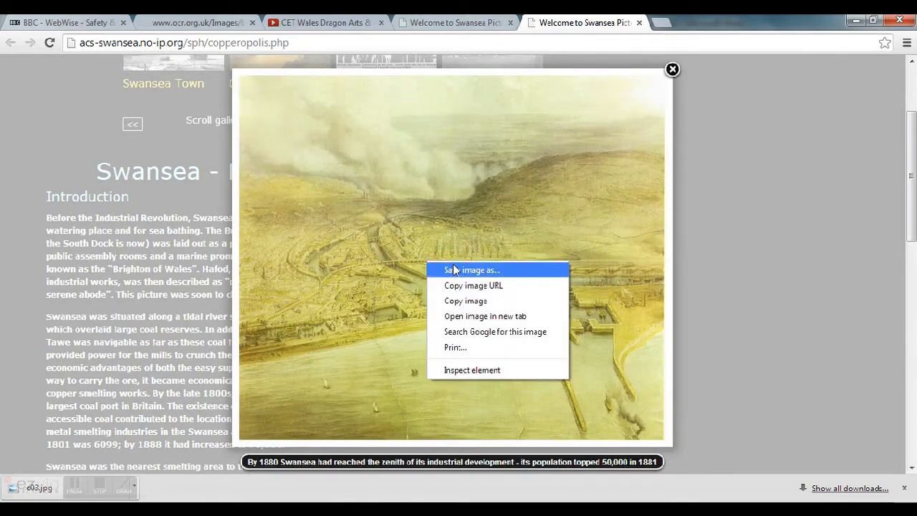
click(448, 269)
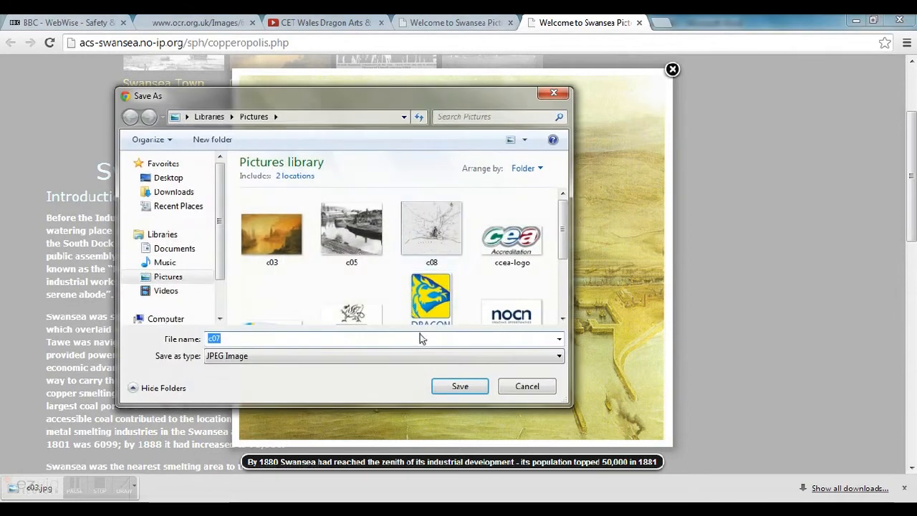
click(459, 386)
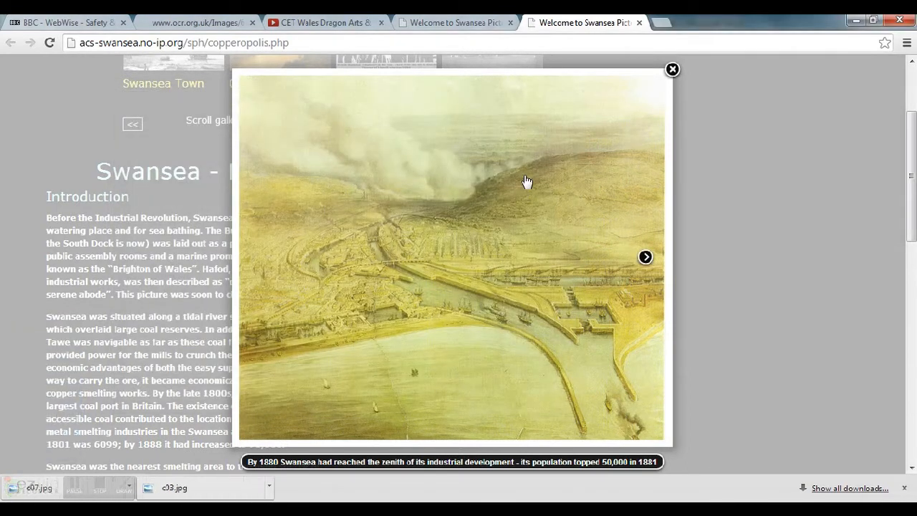
click(672, 71)
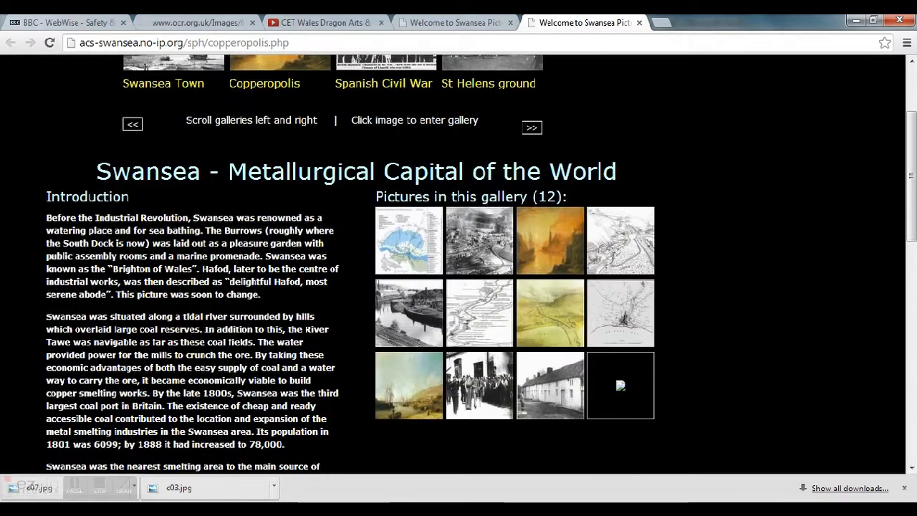
Switch back to the Word newsletter and insert picture c03 from the Pictures library below the end of the article
mouse_move(194, 507)
click(127, 454)
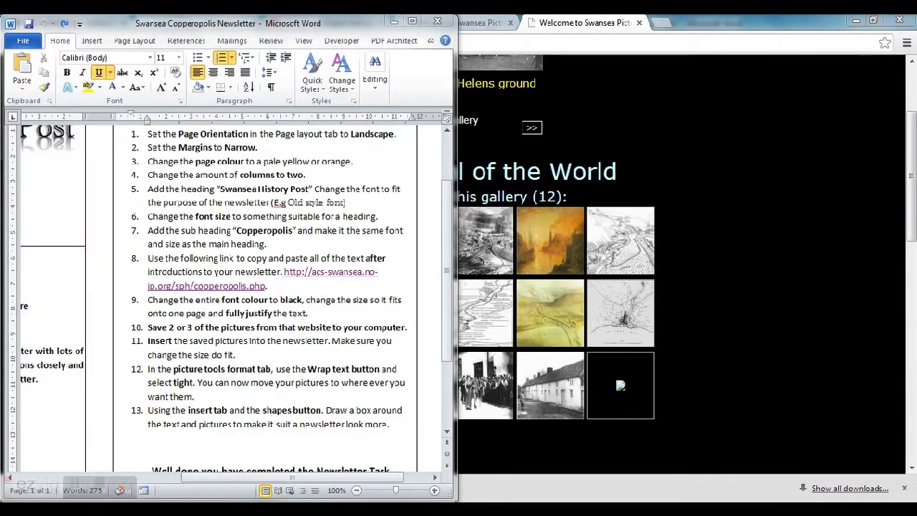
click(271, 463)
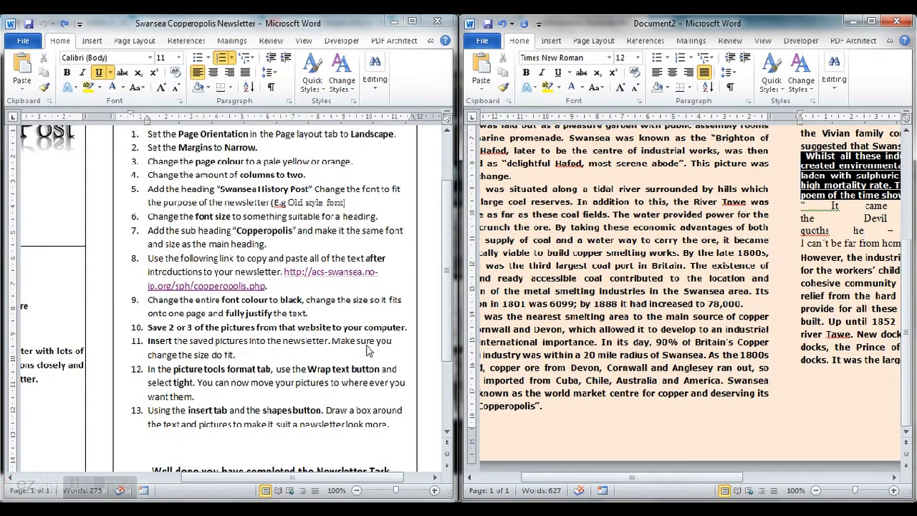
click(798, 396)
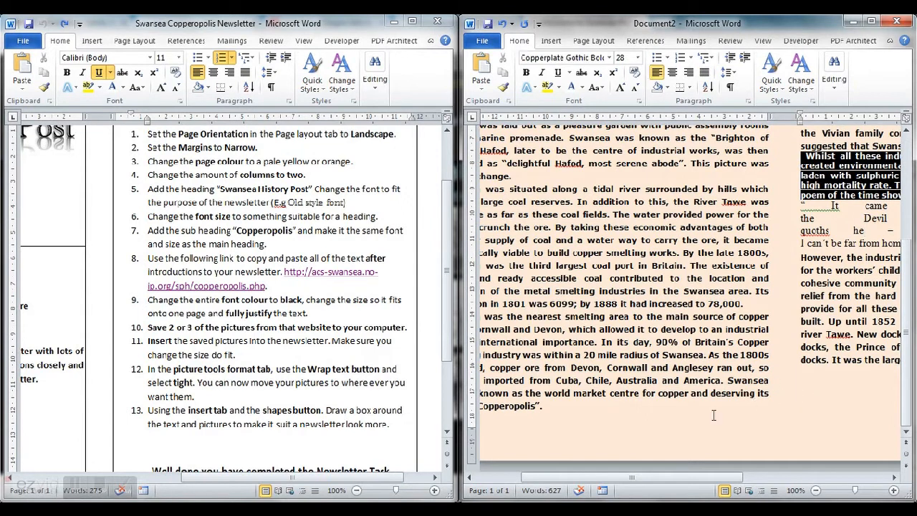
click(551, 41)
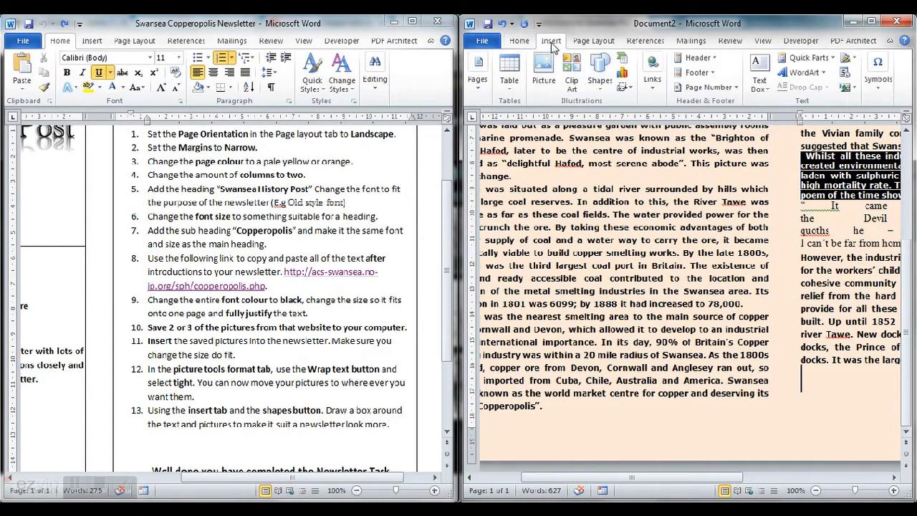
click(544, 81)
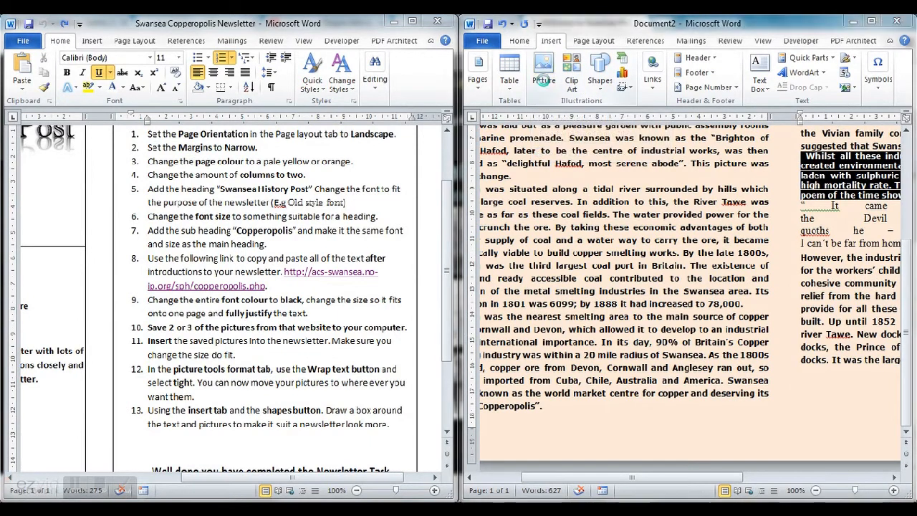
click(616, 160)
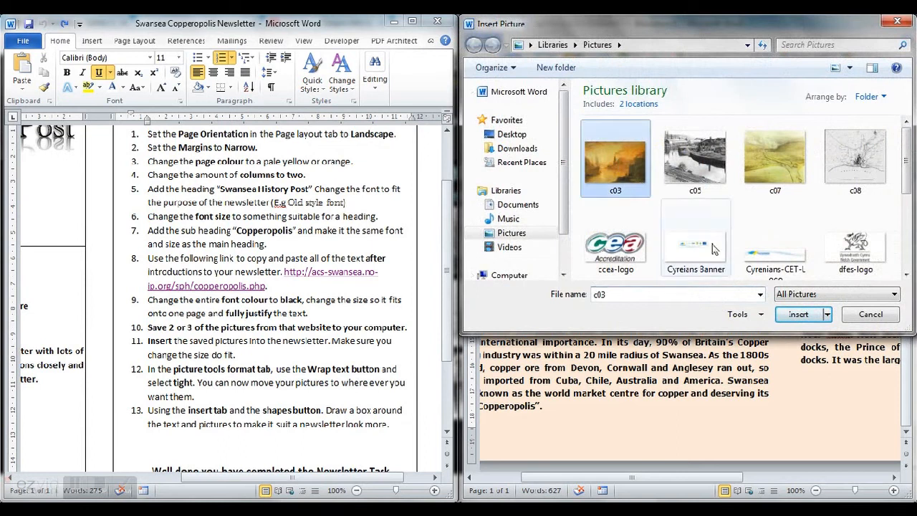
click(798, 314)
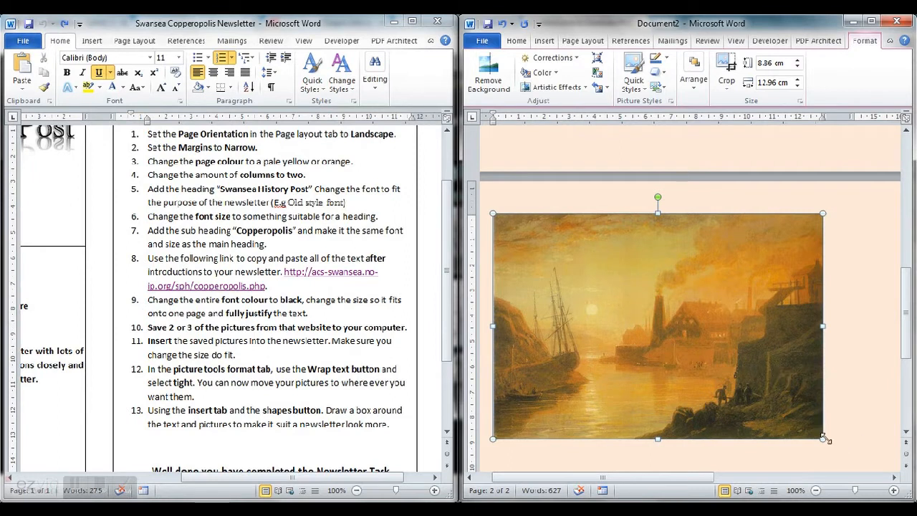
Scale the inserted painting down to about 4.6 cm high and 6.75 cm wide, keeping it selected
drag(823, 439, 665, 330)
click(693, 351)
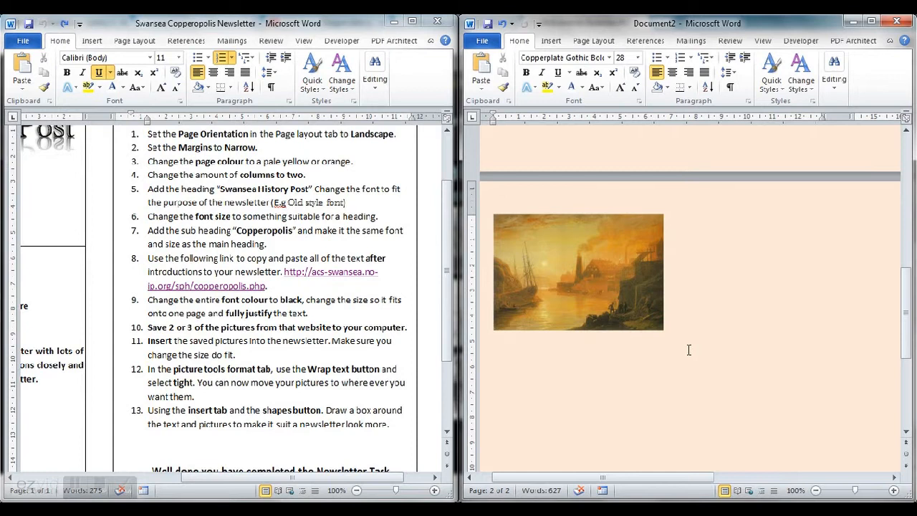
click(628, 316)
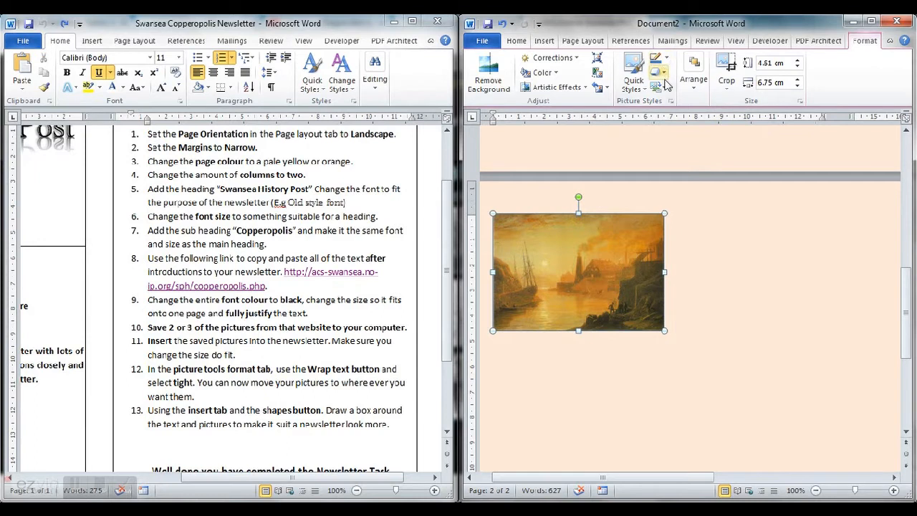
Maximise the newsletter window and set the painting's text wrapping to Tight
double_click(759, 26)
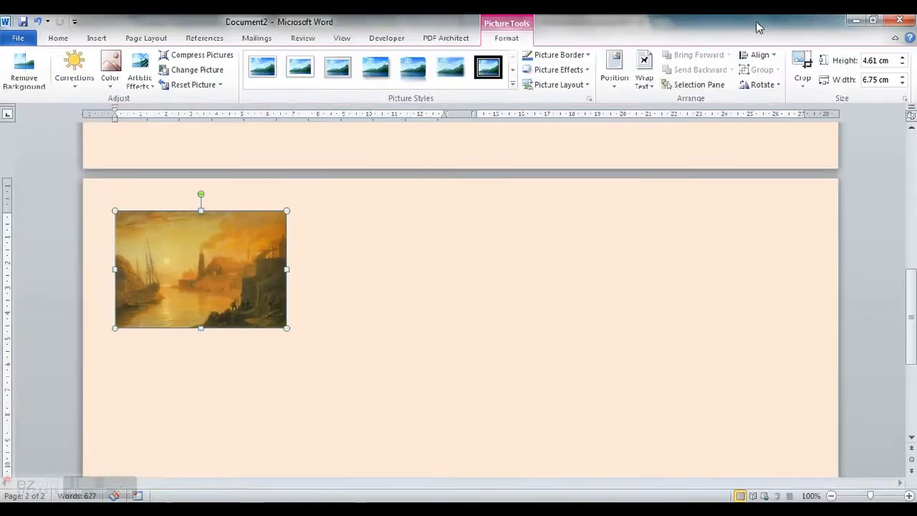
click(647, 89)
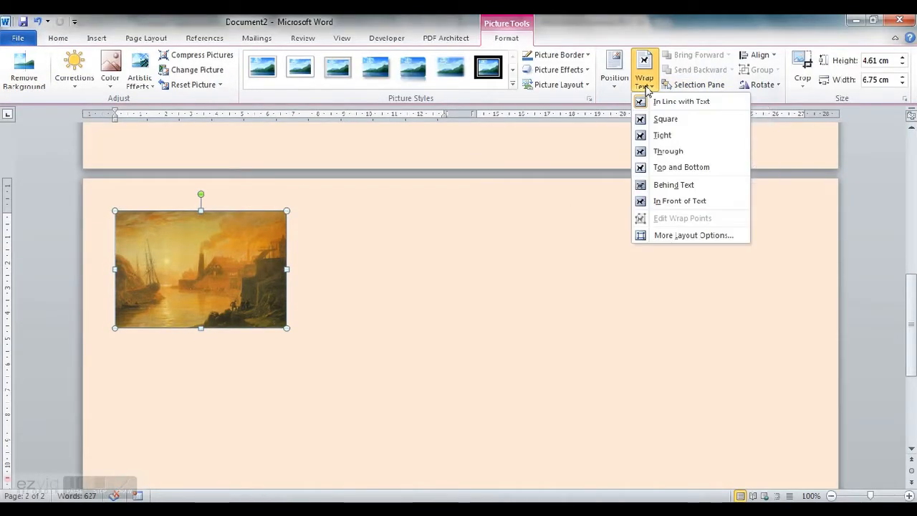
click(663, 136)
Move the painting onto the first page, at the first column's right edge beside the paragraph starting "Swansea was situated"
drag(226, 278, 288, 157)
scroll(309, 123, up, 1)
drag(912, 294, 911, 251)
drag(313, 294, 372, 199)
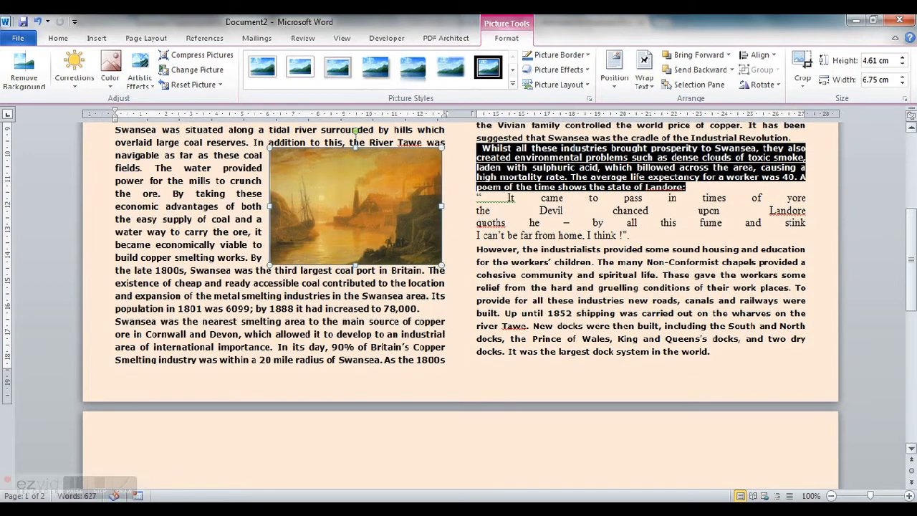
drag(914, 258, 914, 219)
drag(362, 354, 351, 321)
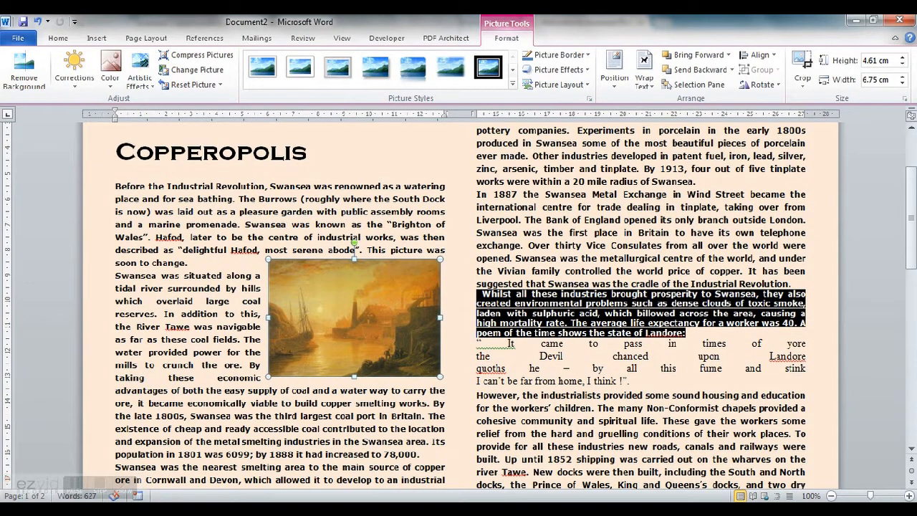
click(456, 386)
Insert picture c07 from the Pictures library at the end of the article's last paragraph
scroll(464, 383, down, 7)
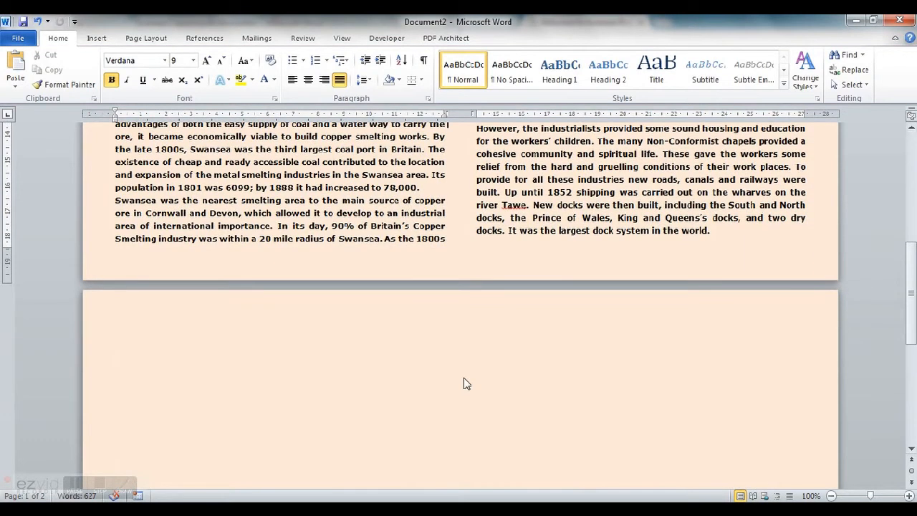
click(745, 248)
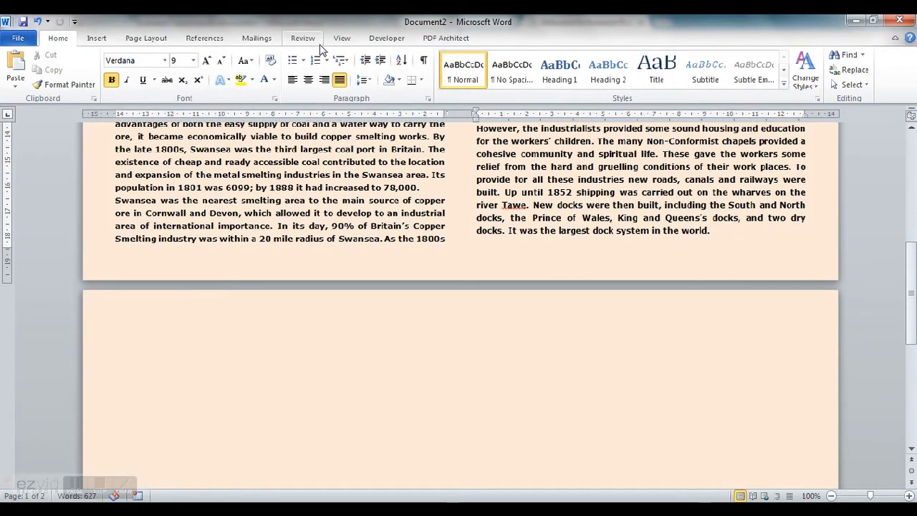
click(98, 37)
click(140, 68)
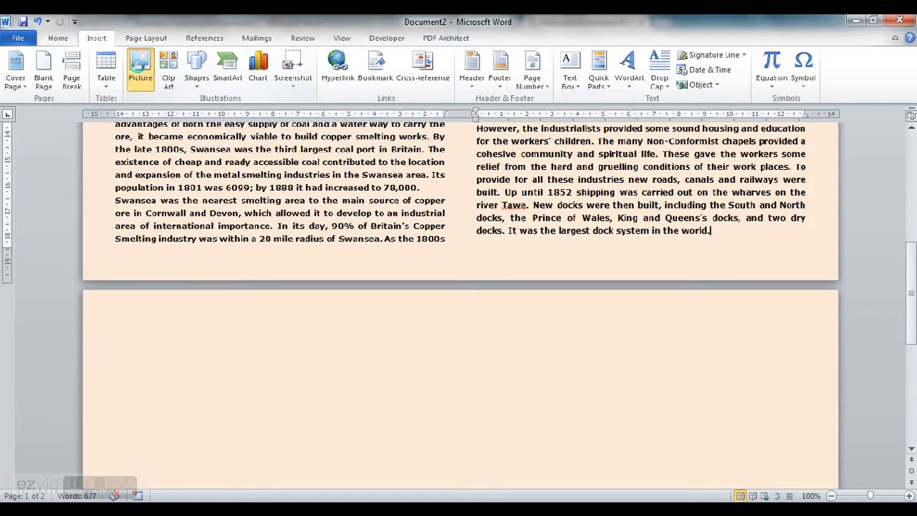
click(306, 145)
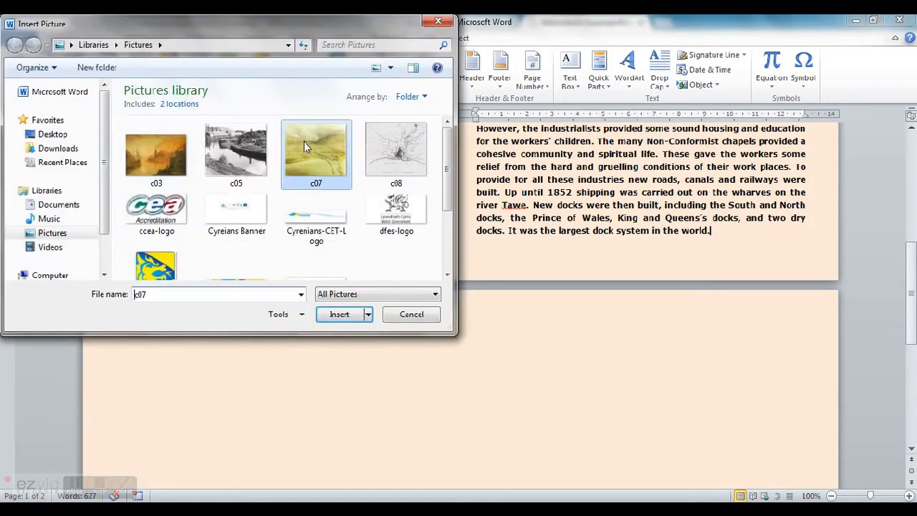
click(339, 314)
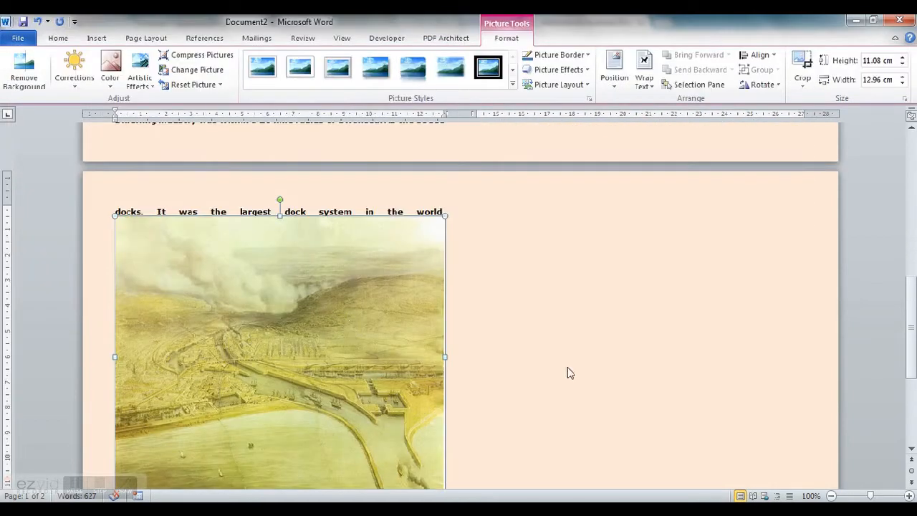
Scale picture c07 down to about 5.48 cm high and 6.4 cm wide and set its text wrapping to Tight
drag(911, 316, 911, 352)
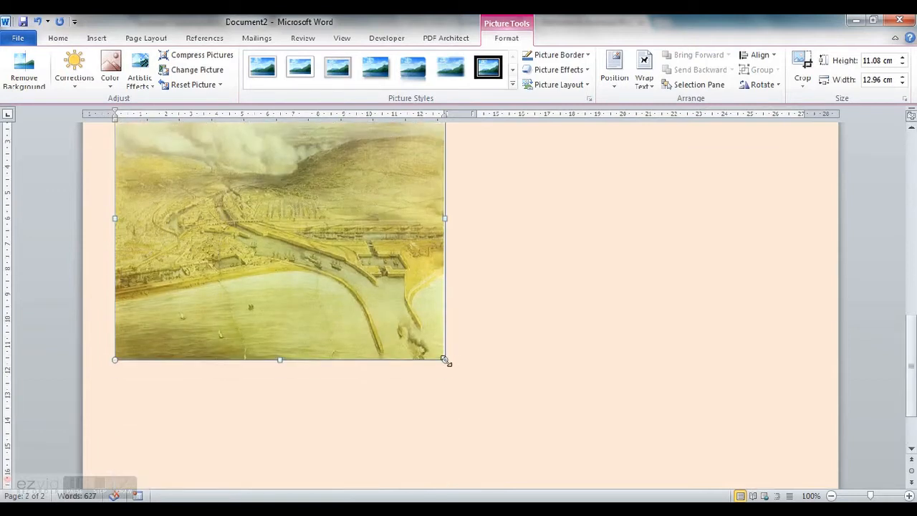
drag(437, 357, 277, 201)
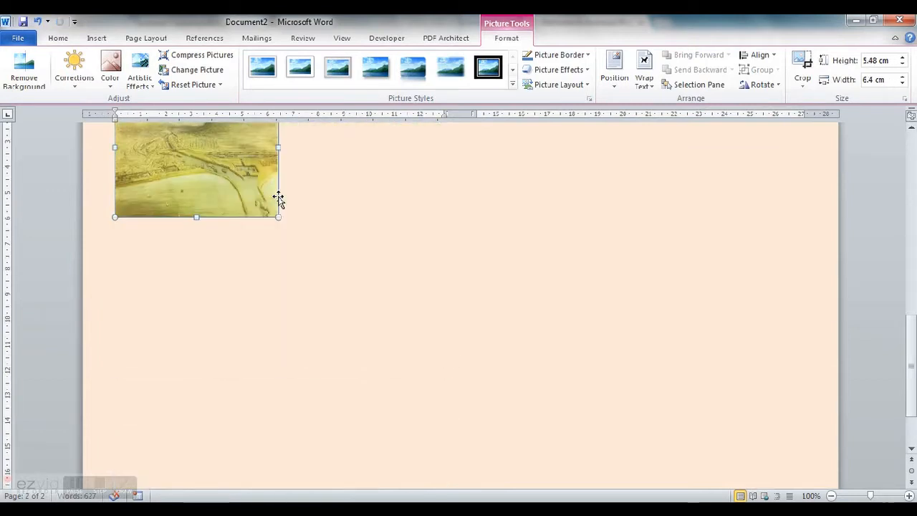
click(645, 79)
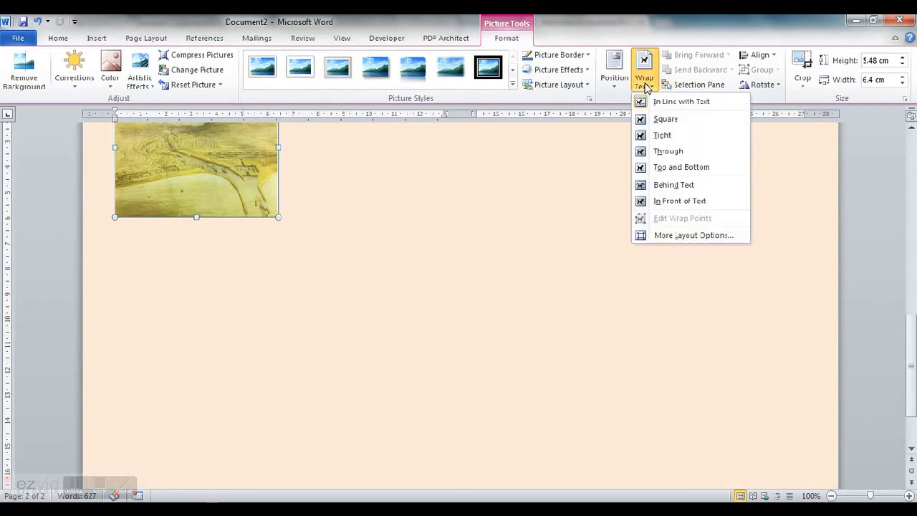
click(661, 136)
Move picture c07 onto the first page, at the second column's right edge beside the paragraph starting "The availability of large coal resources"
drag(911, 338, 911, 303)
drag(236, 354, 755, 193)
Select all the article text below the Copperopolis subheading and set its font size to 9
drag(911, 241, 910, 292)
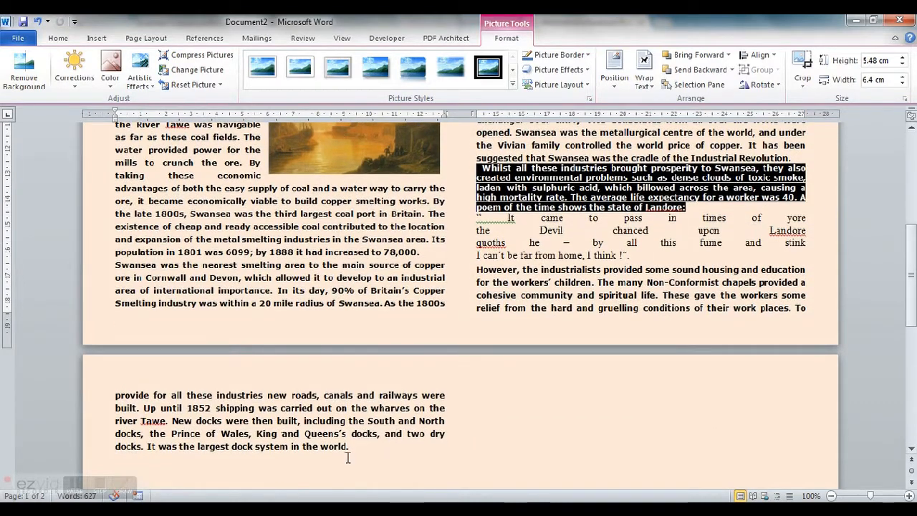
drag(356, 451, 111, 307)
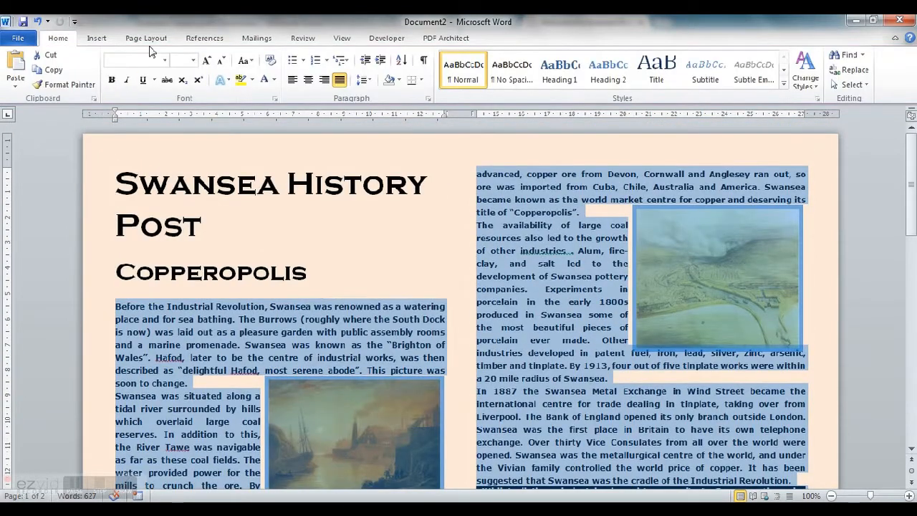
click(193, 60)
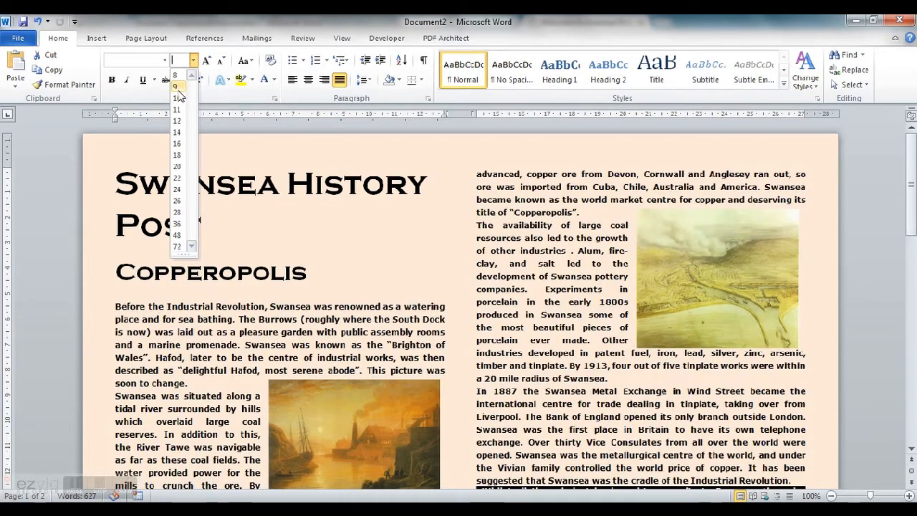
click(175, 86)
drag(911, 188, 912, 206)
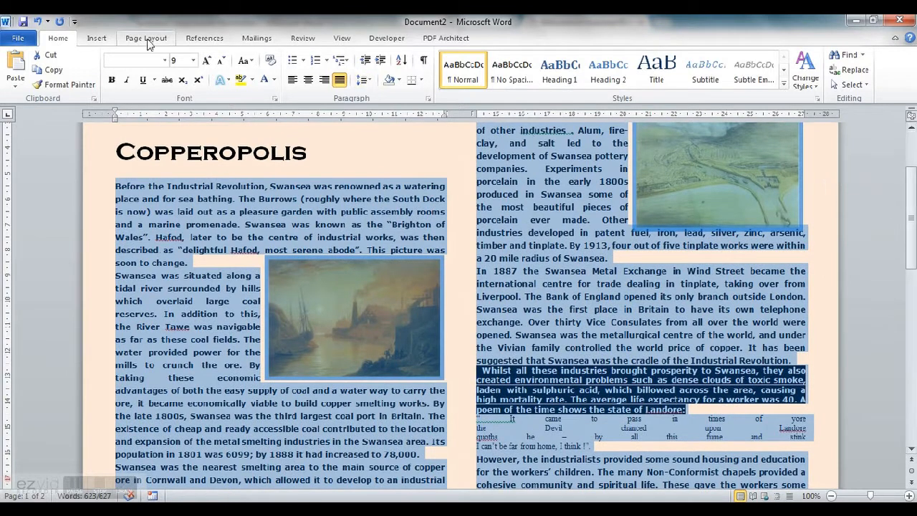
Change the selected article text to the Calibri (Body) font at size 11
click(165, 60)
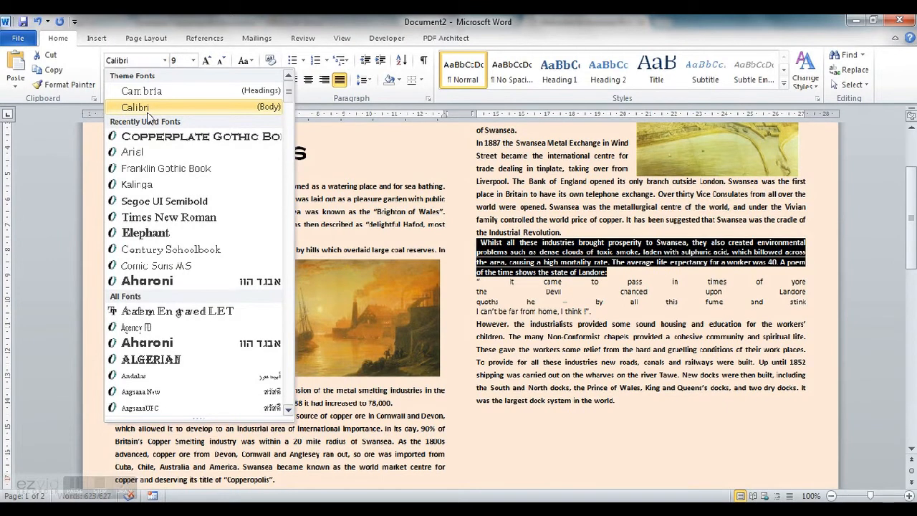
click(136, 108)
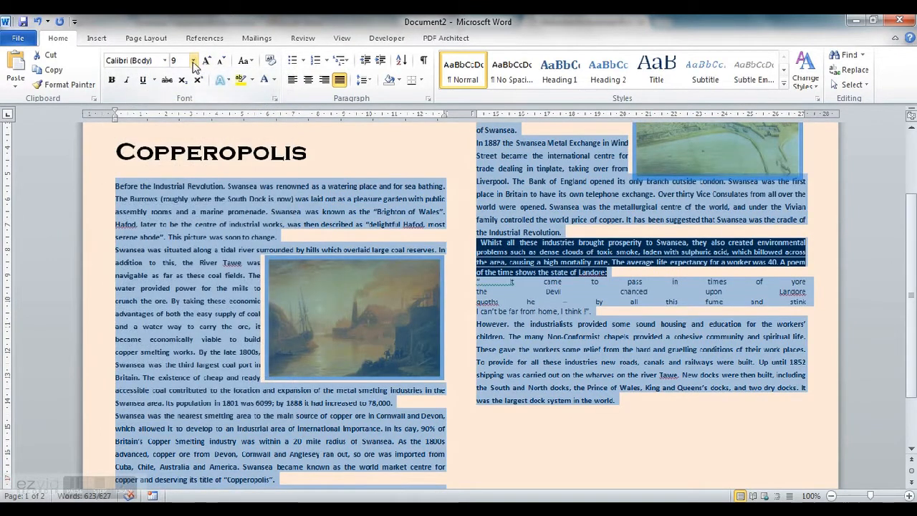
click(194, 61)
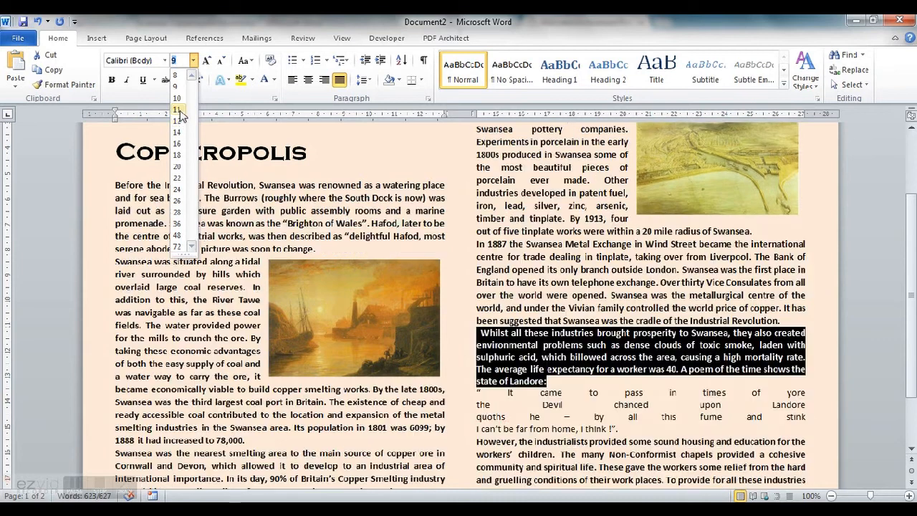
click(176, 109)
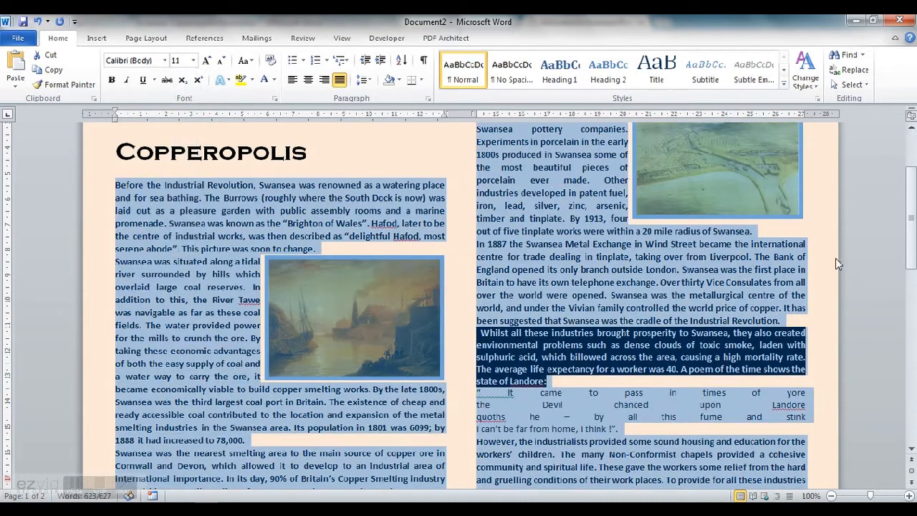
Reduce the selected article text to font size 10 and deselect it
scroll(660, 223, down, 4)
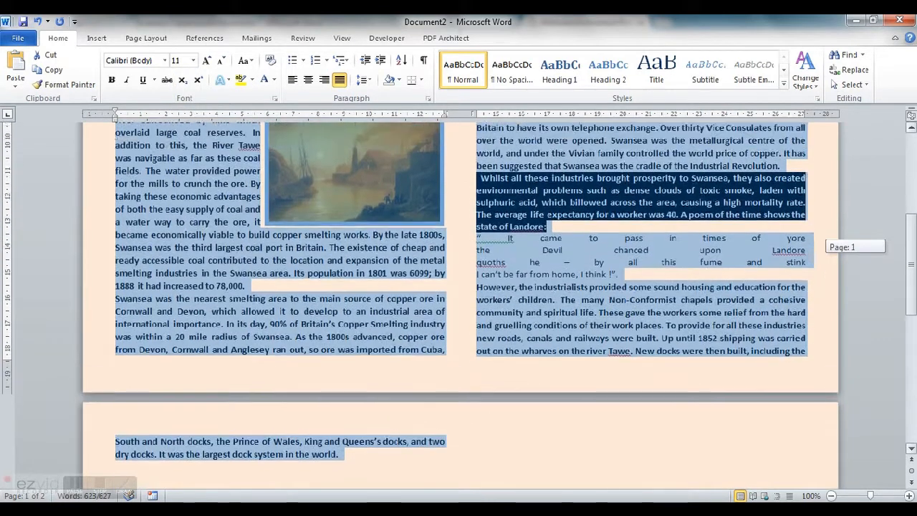
click(193, 60)
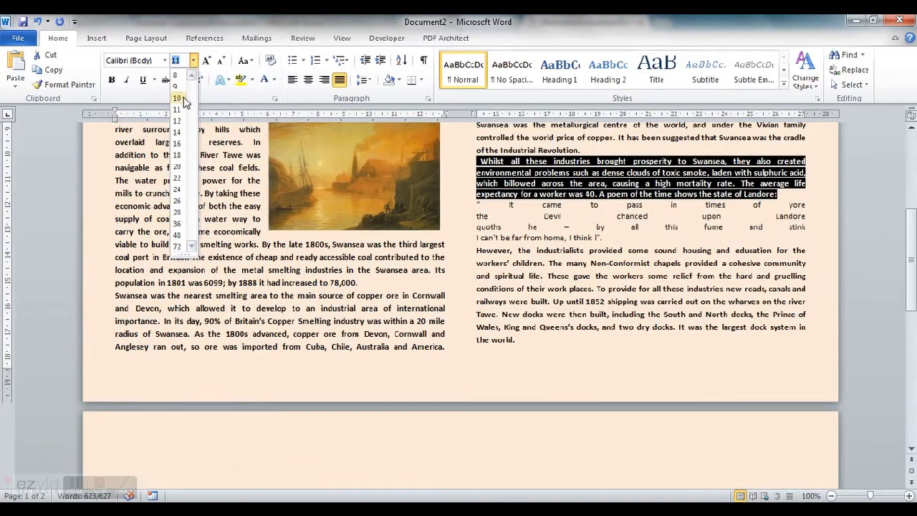
click(177, 98)
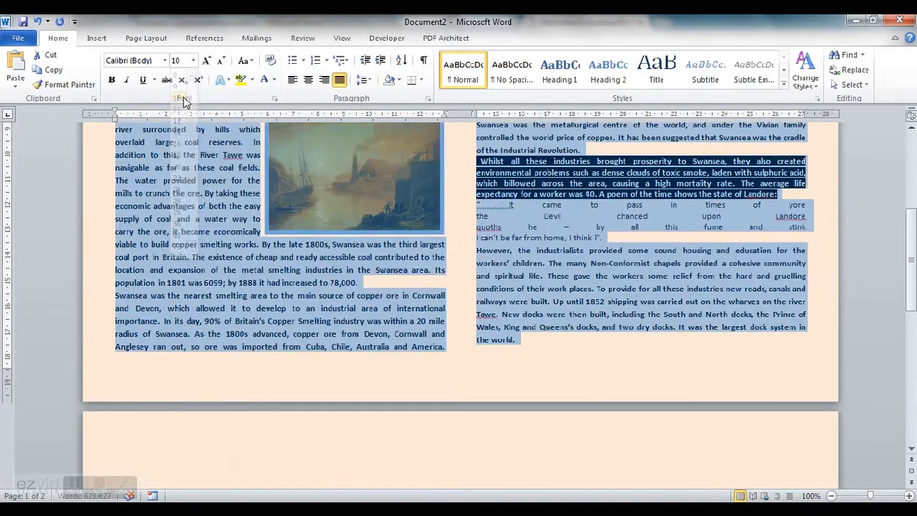
click(553, 345)
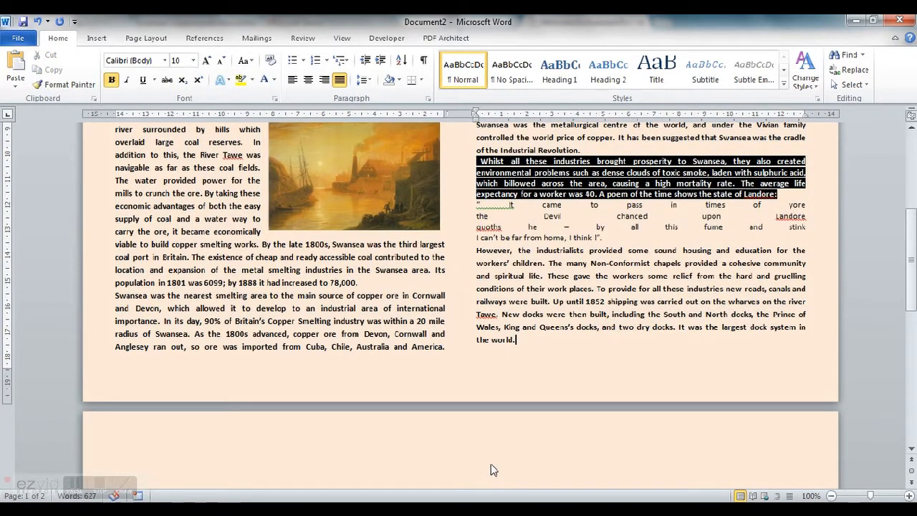
Check the worksheet's instruction 13 about drawing boxes with shapes beside the newsletter, and maximise the newsletter window again
mouse_move(911, 263)
mouse_down()
mouse_move(912, 322)
mouse_move(912, 236)
mouse_move(913, 312)
mouse_move(912, 274)
mouse_up()
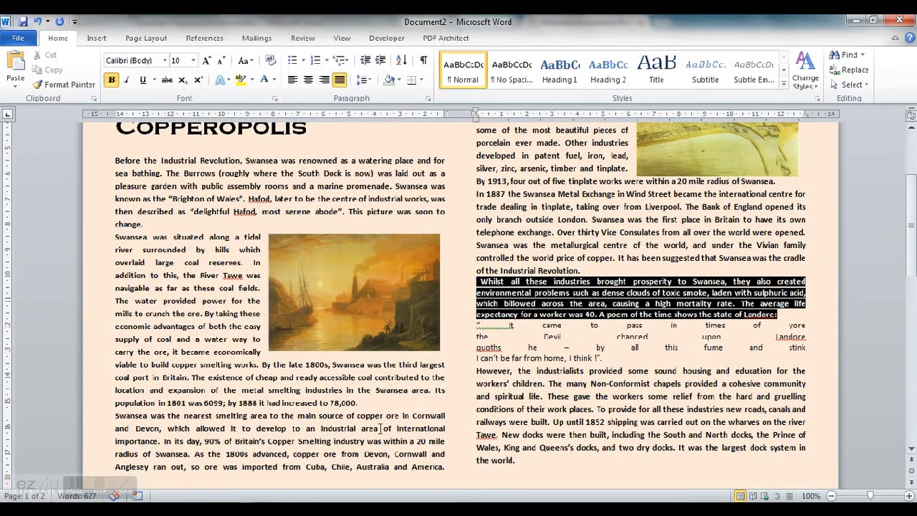
drag(503, 23, 916, 111)
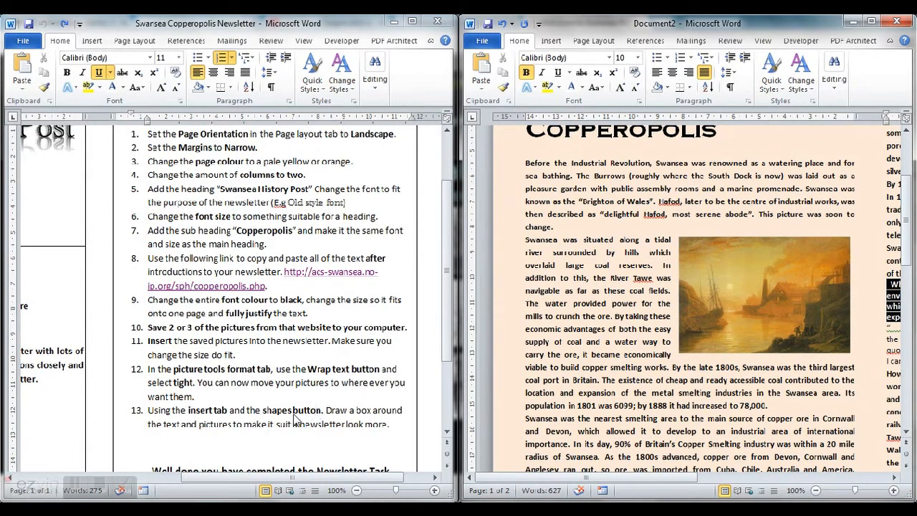
click(551, 41)
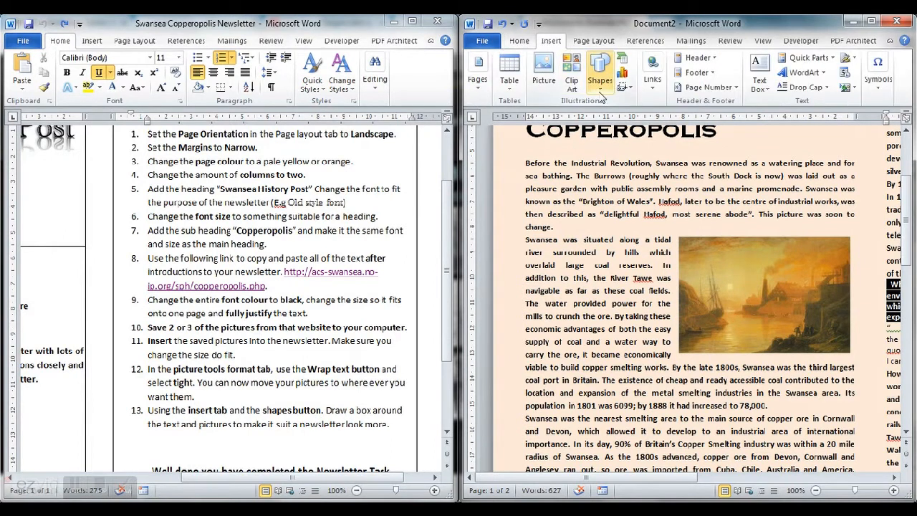
click(602, 90)
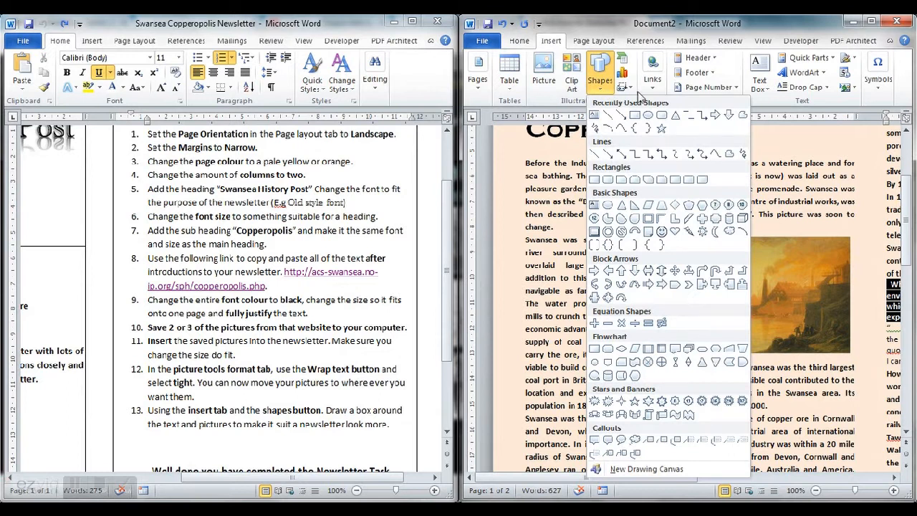
click(871, 21)
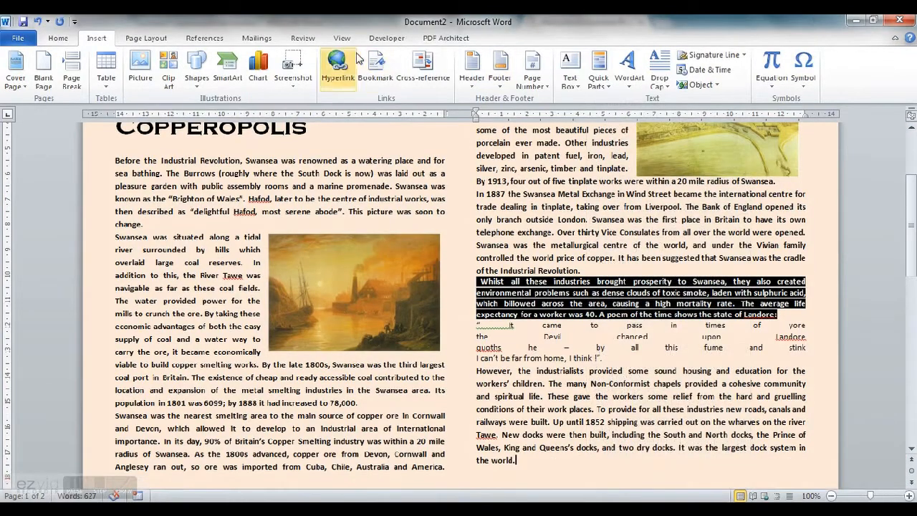
Draw a rectangle about 5.05 cm high and 13.23 cm wide over the Swansea History Post and Copperopolis headings
click(832, 496)
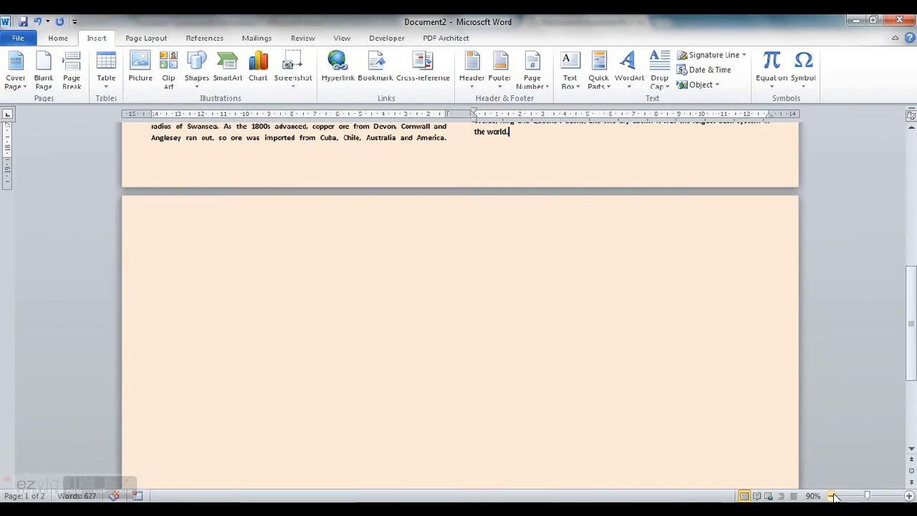
drag(911, 365, 911, 255)
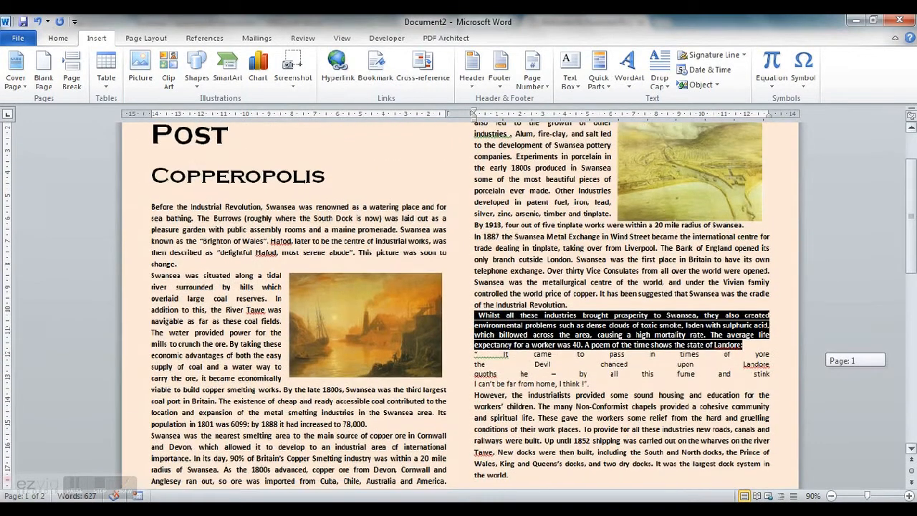
click(832, 496)
drag(911, 362, 912, 313)
drag(911, 230, 911, 205)
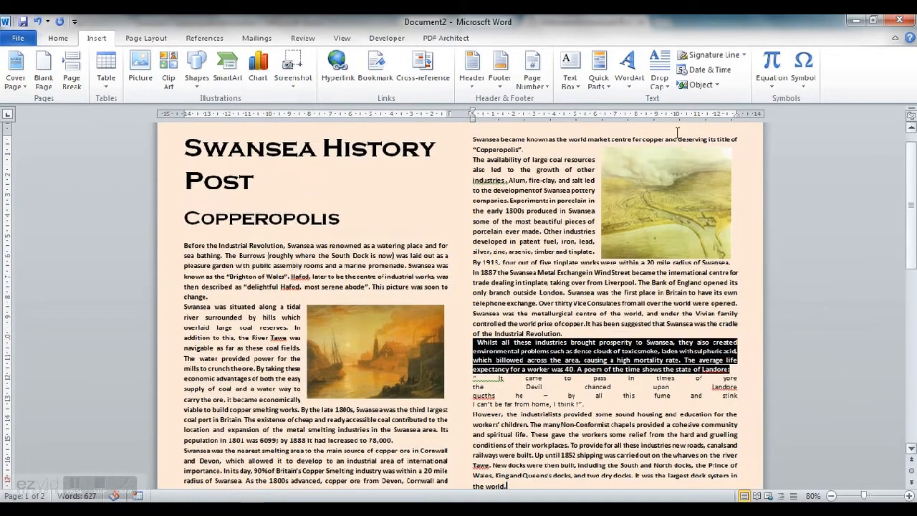
click(197, 78)
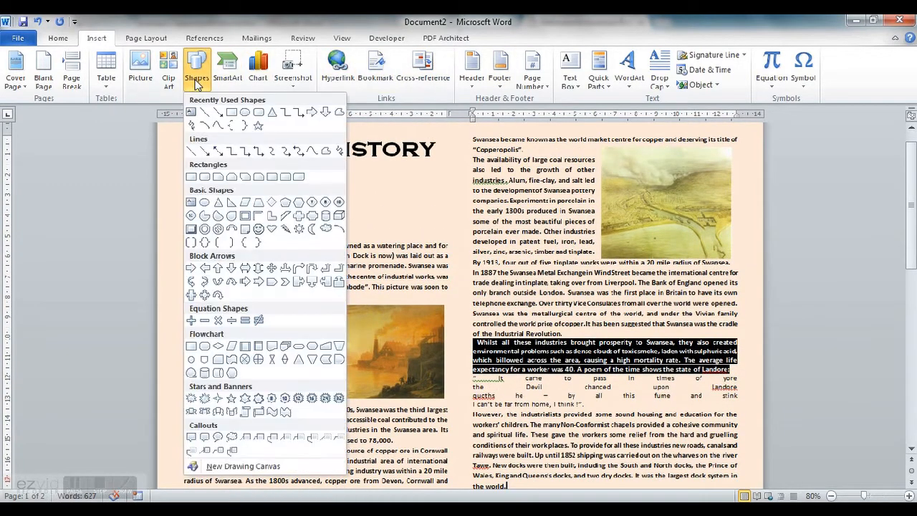
click(192, 177)
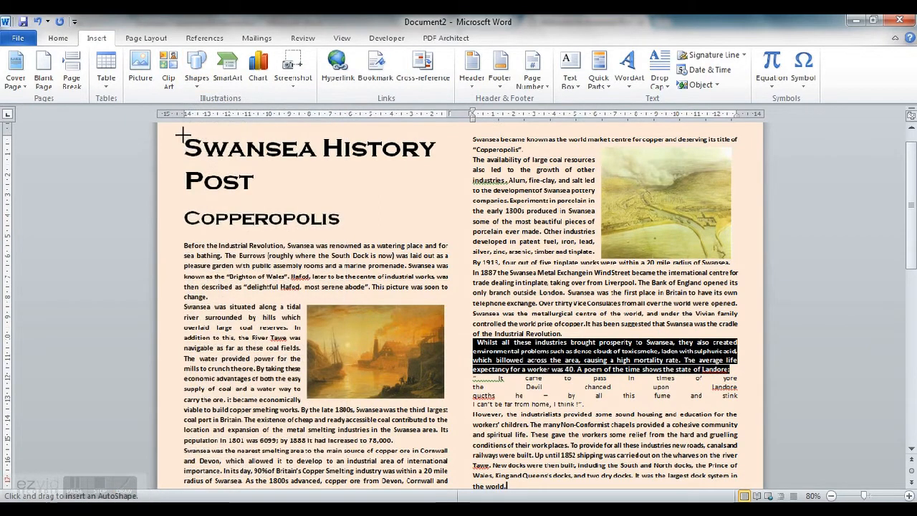
drag(182, 133, 451, 237)
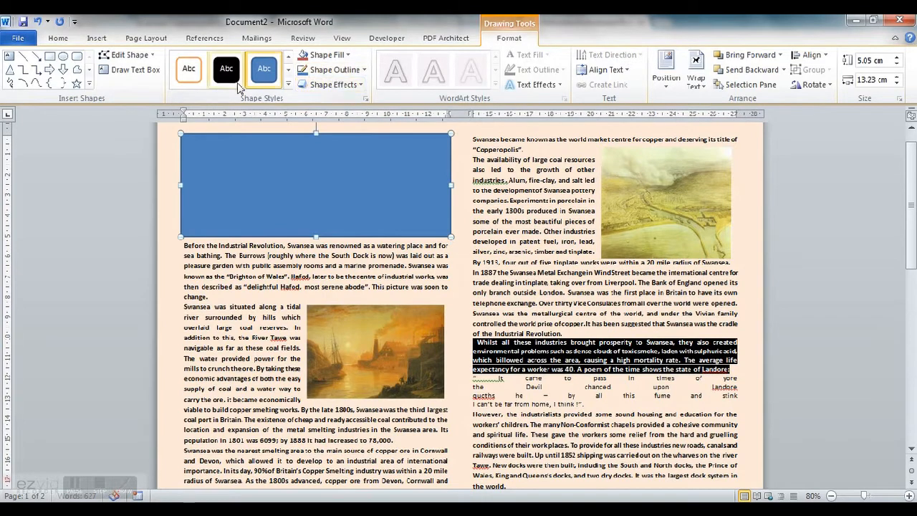
Give the heading rectangle no fill and a black outline, and deselect it
click(331, 56)
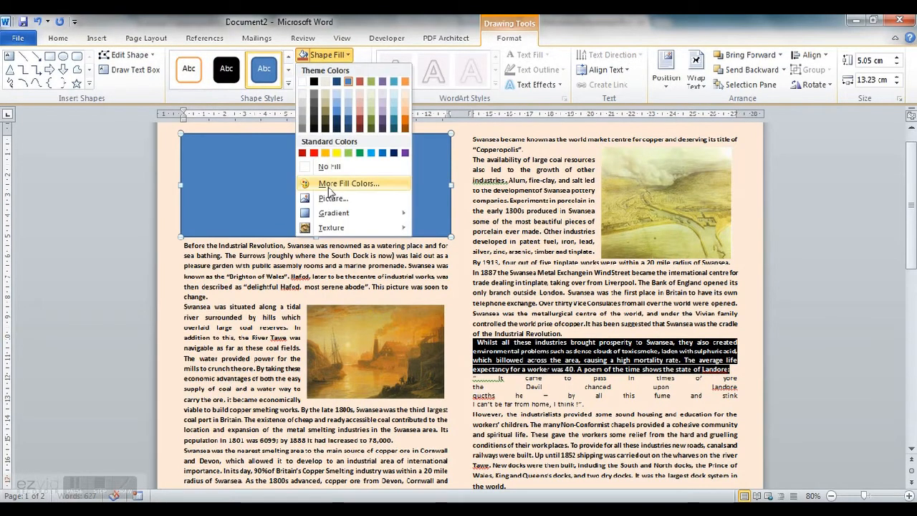
click(315, 166)
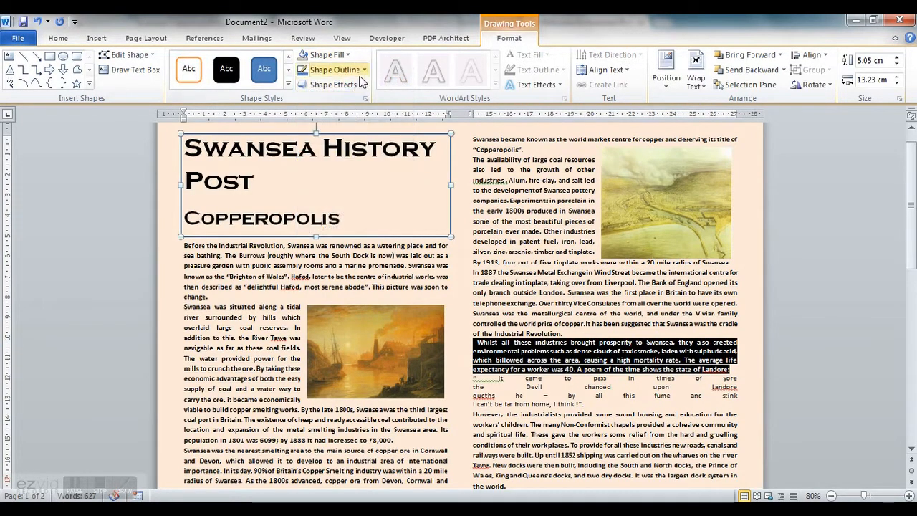
click(362, 70)
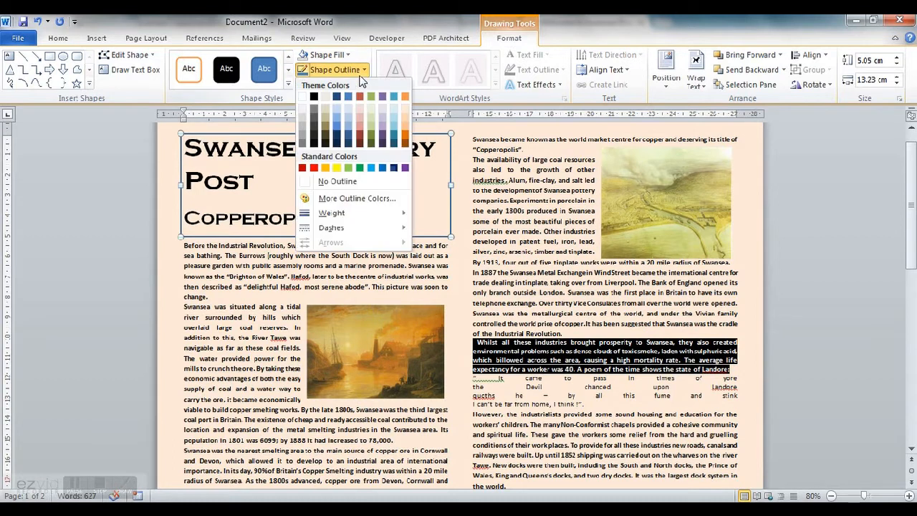
click(314, 97)
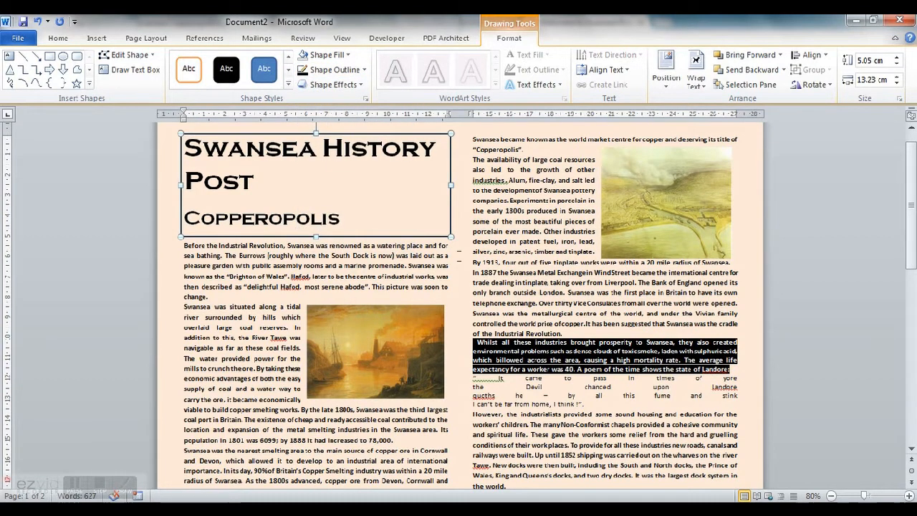
click(459, 256)
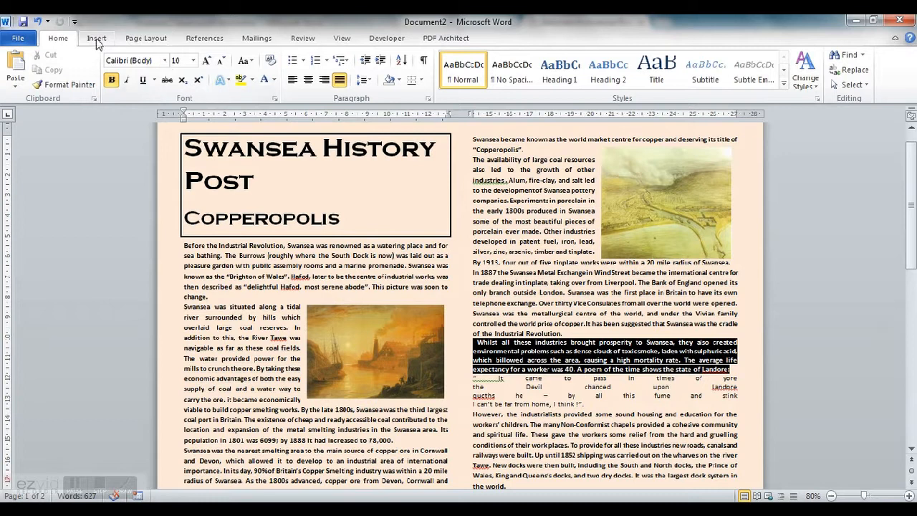
Draw a second rectangle about 13.23 cm high and 13.23 cm wide over the first column's article text and painting, directly below the heading box
click(96, 41)
click(196, 70)
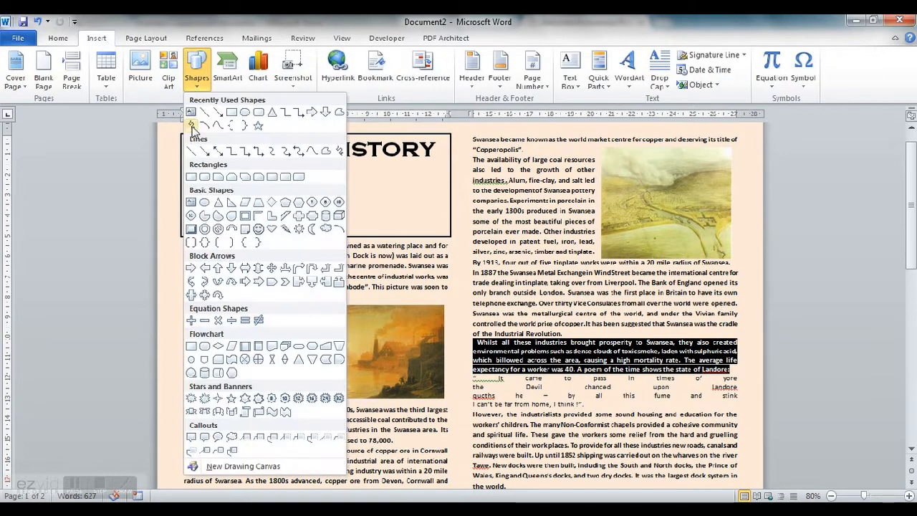
click(193, 175)
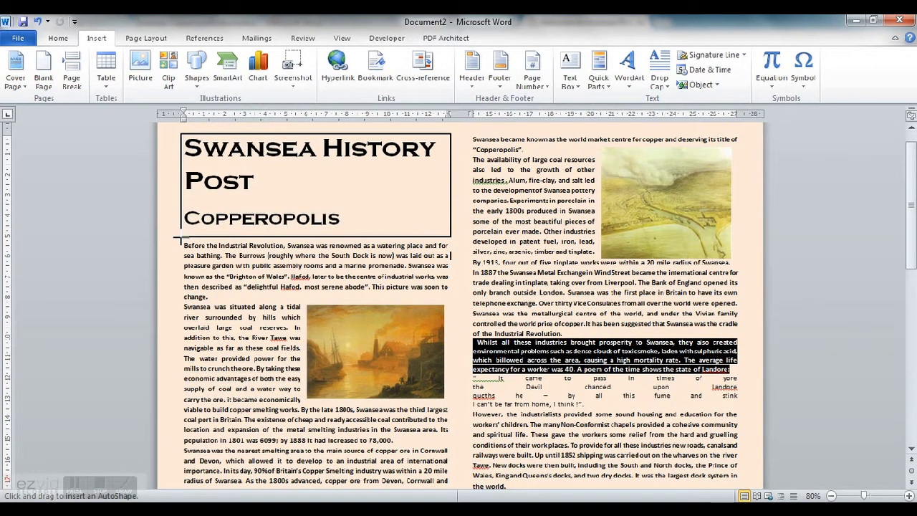
mouse_move(180, 239)
mouse_down()
mouse_move(323, 279)
mouse_move(456, 370)
mouse_move(455, 491)
mouse_move(452, 431)
mouse_up()
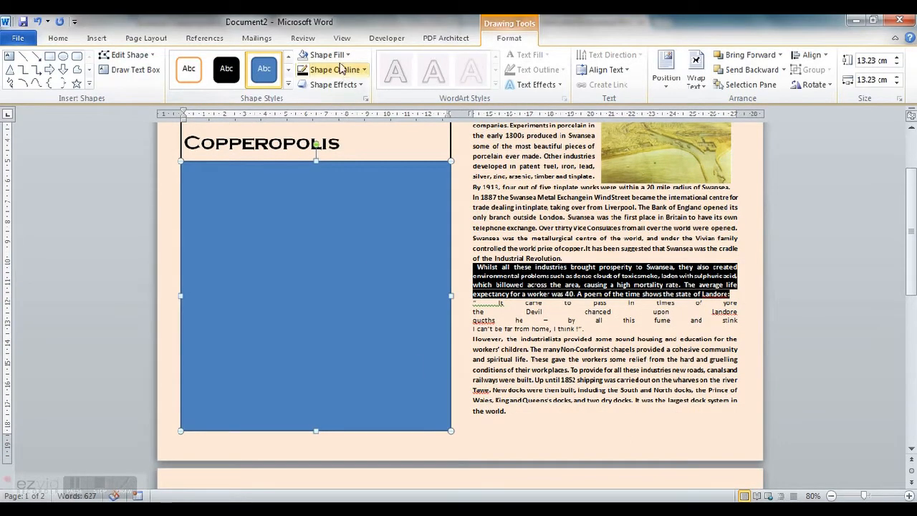
Give the rectangle around the first column's article text and painting no fill and a black outline, and deselect it
click(340, 56)
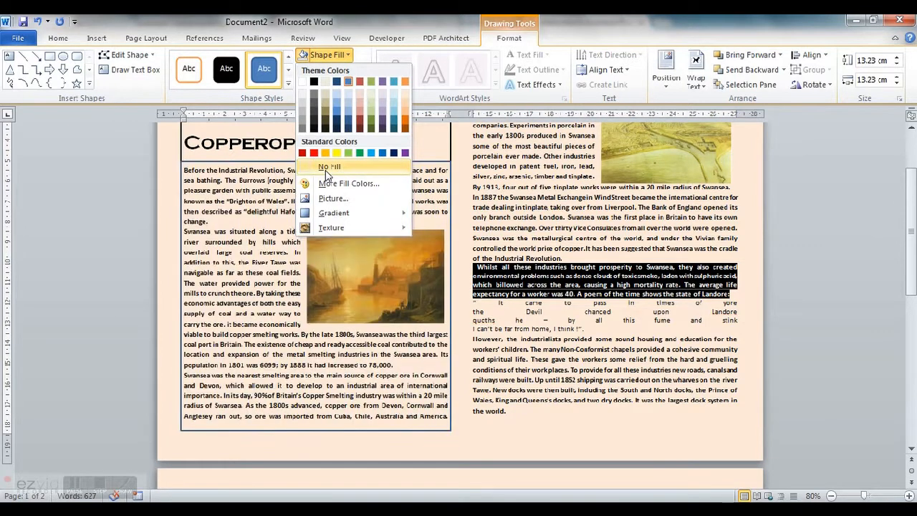
click(327, 172)
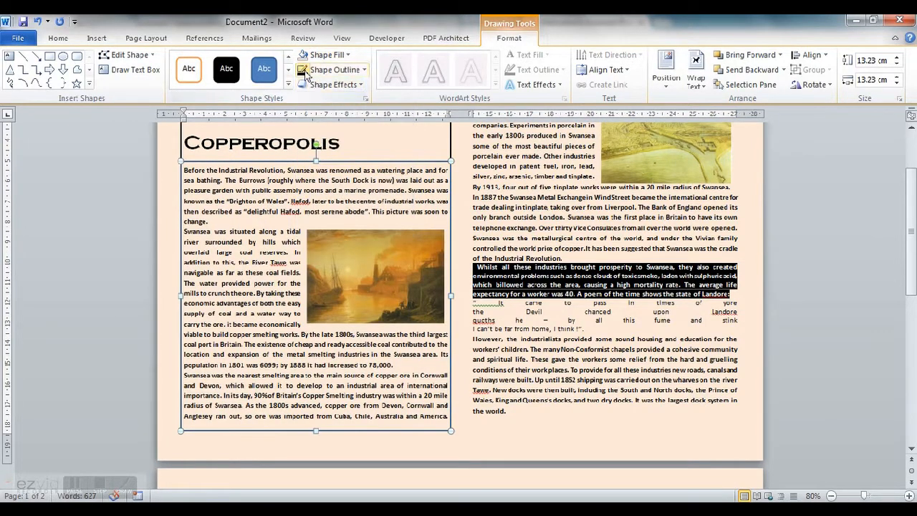
click(459, 249)
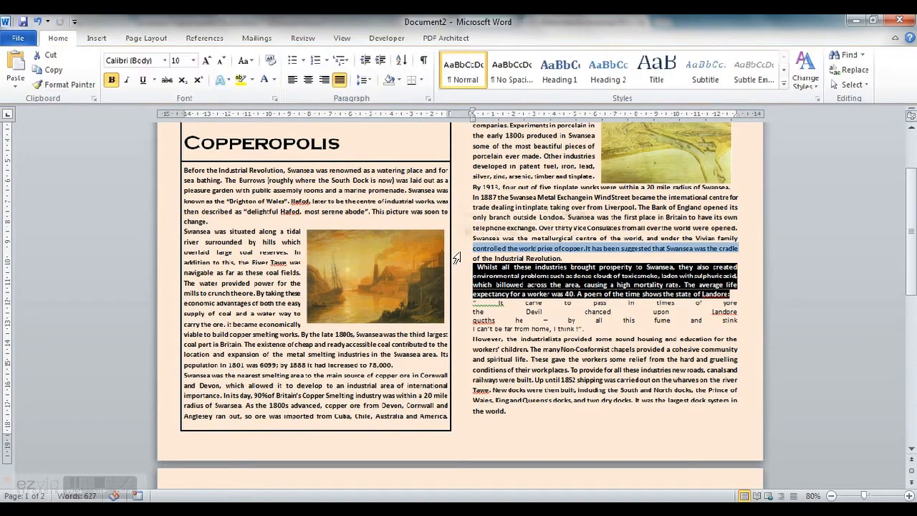
Draw a rectangle about 18.27 cm high and 13.43 cm wide over the whole second column, with no fill and a black outline
drag(912, 277, 911, 240)
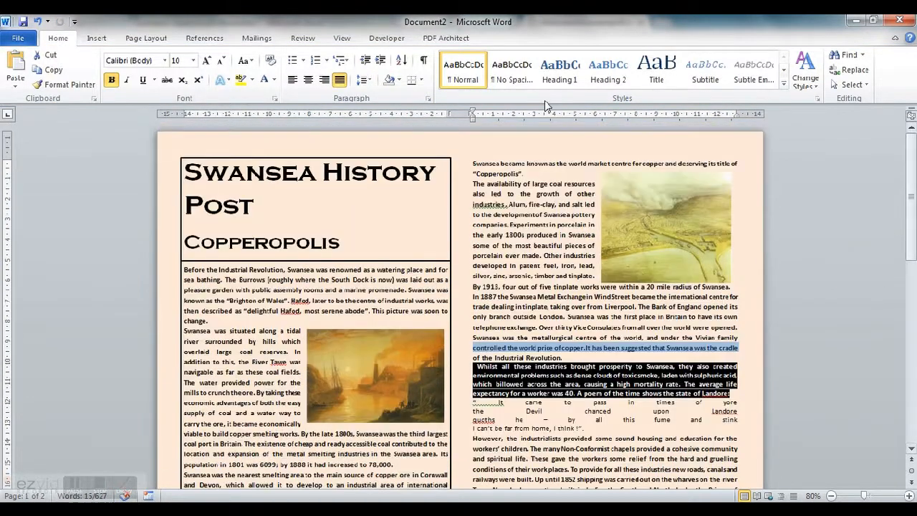
click(100, 39)
click(193, 82)
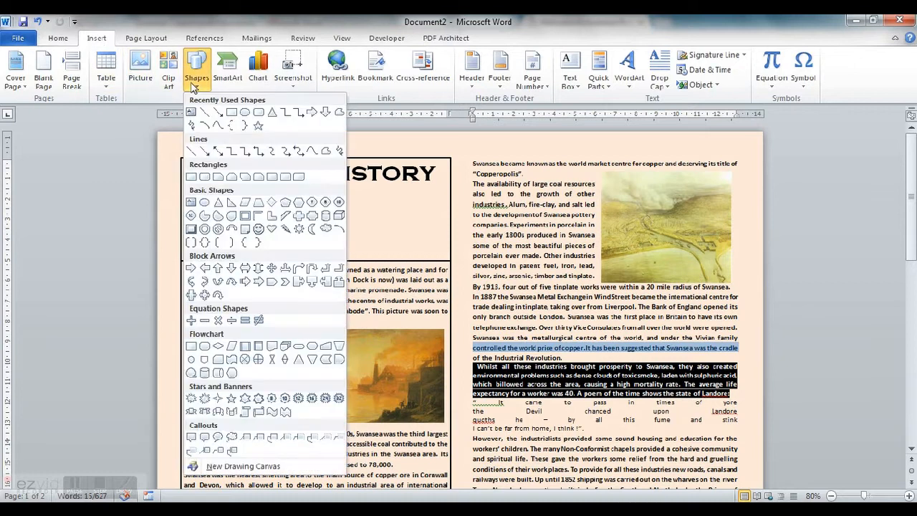
click(231, 112)
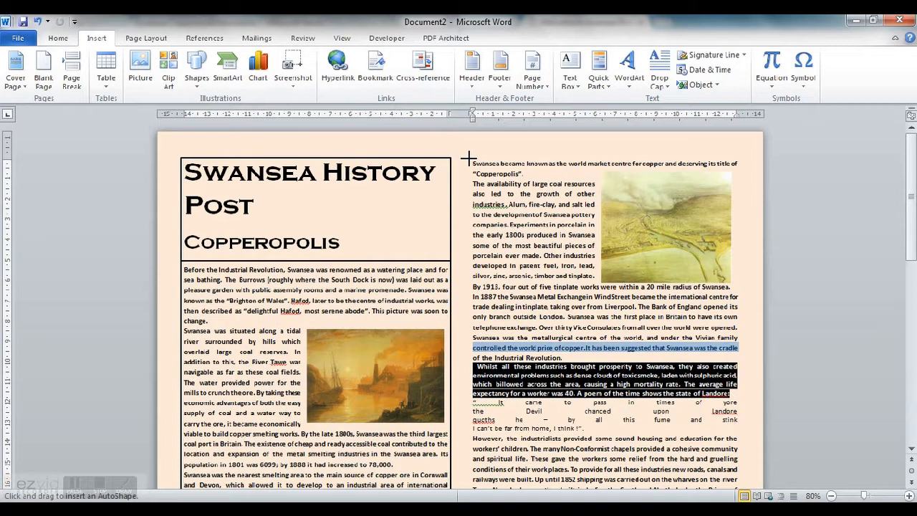
mouse_move(468, 158)
mouse_down()
mouse_move(642, 314)
mouse_move(734, 494)
mouse_move(712, 494)
mouse_move(743, 393)
mouse_up()
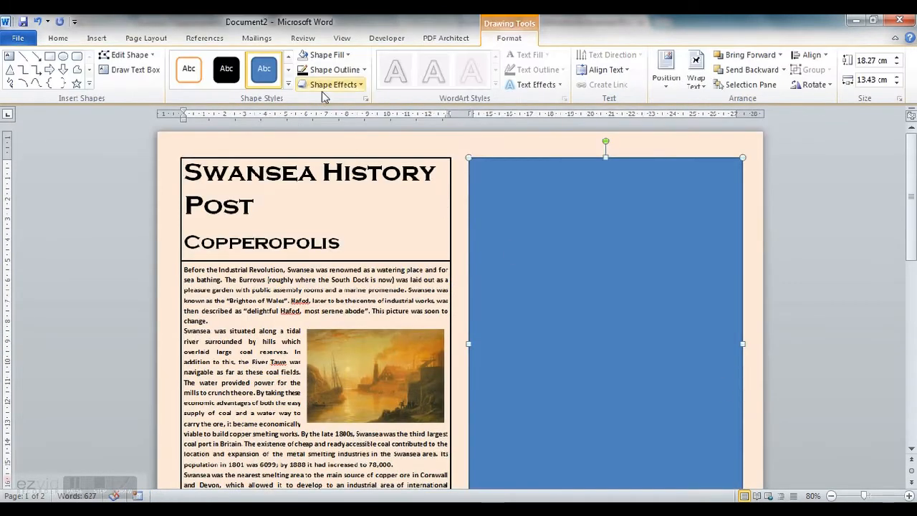
click(313, 56)
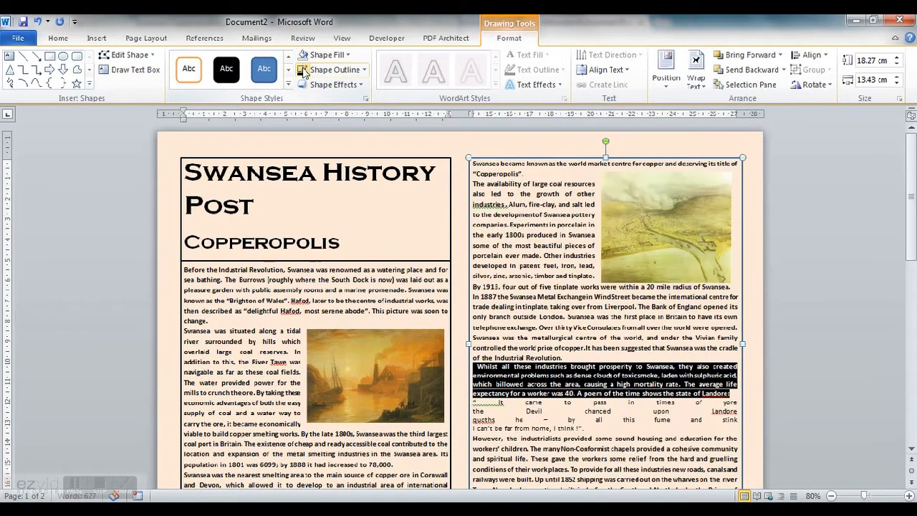
click(754, 265)
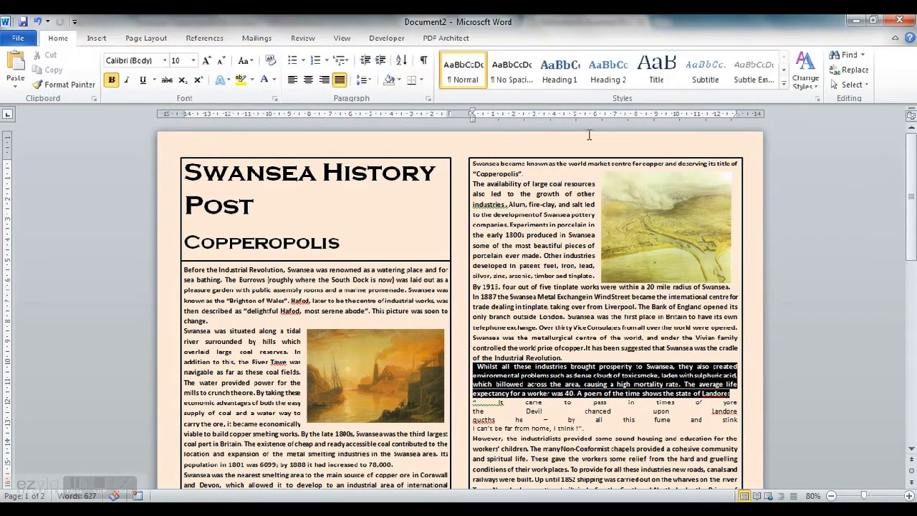
Maximise the Swansea Copperopolis Newsletter worksheet and check its remaining instructions and outcome example
drag(401, 21, 916, 111)
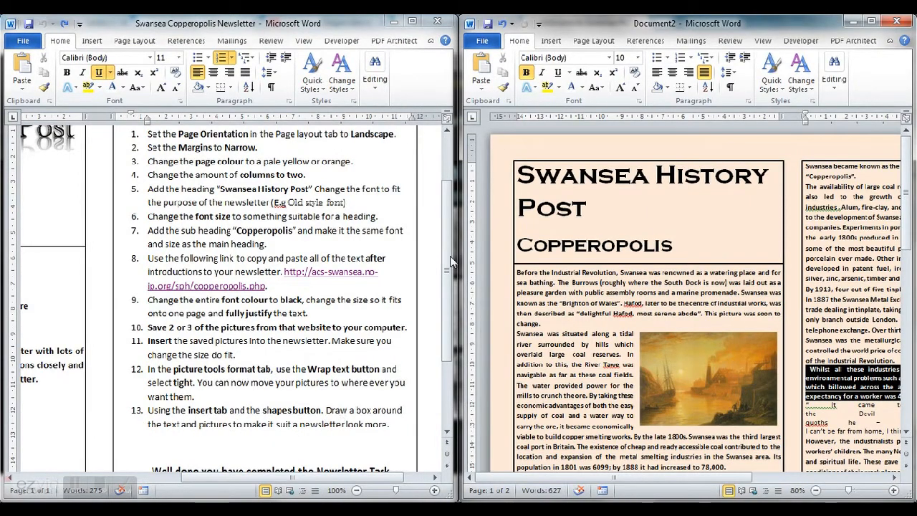
double_click(334, 25)
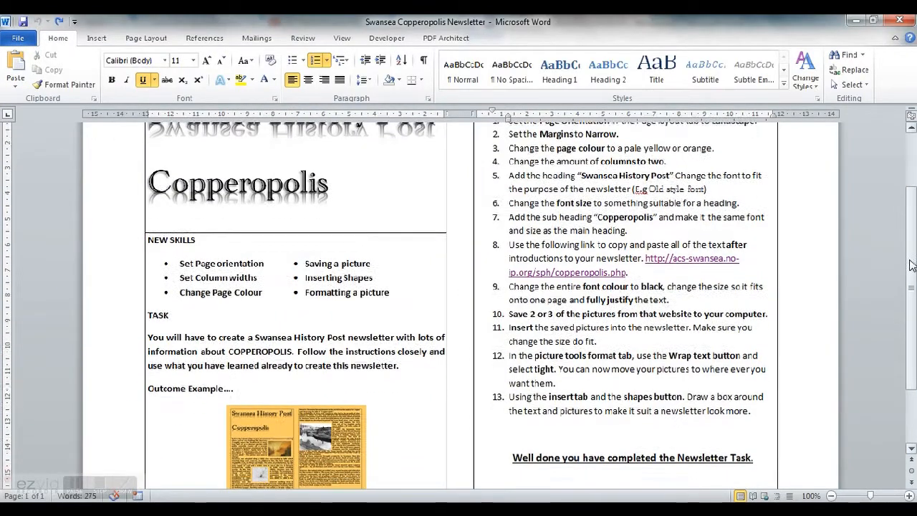
scroll(910, 265, down, 2)
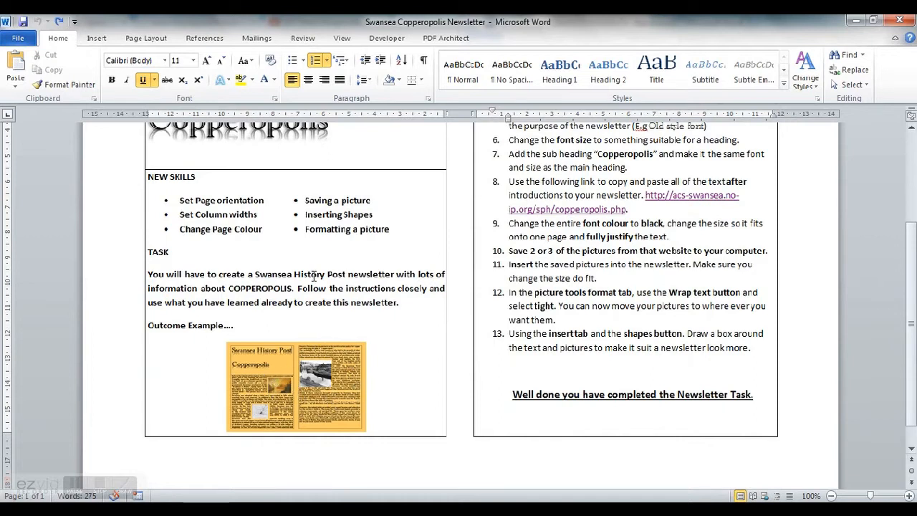
Switch back to the Document2 newsletter, maximise its window and review the boxed headings, text and pictures
mouse_move(183, 509)
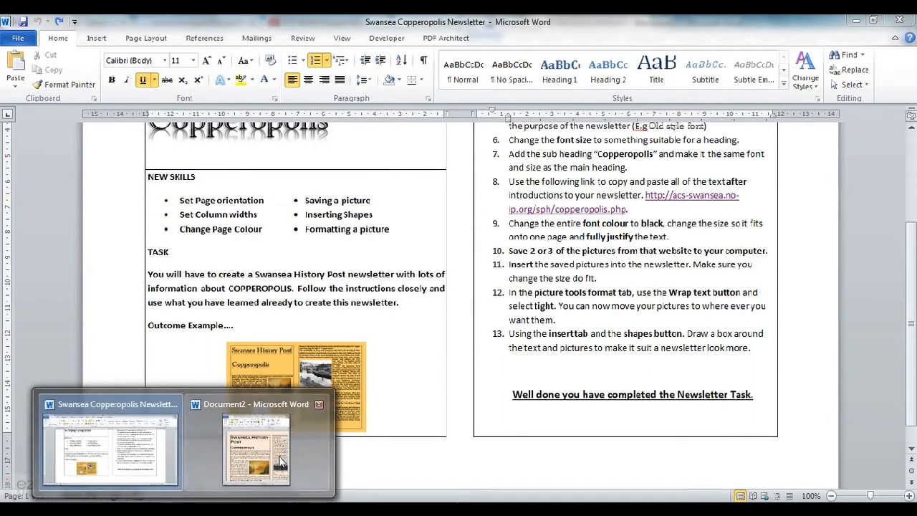
click(258, 442)
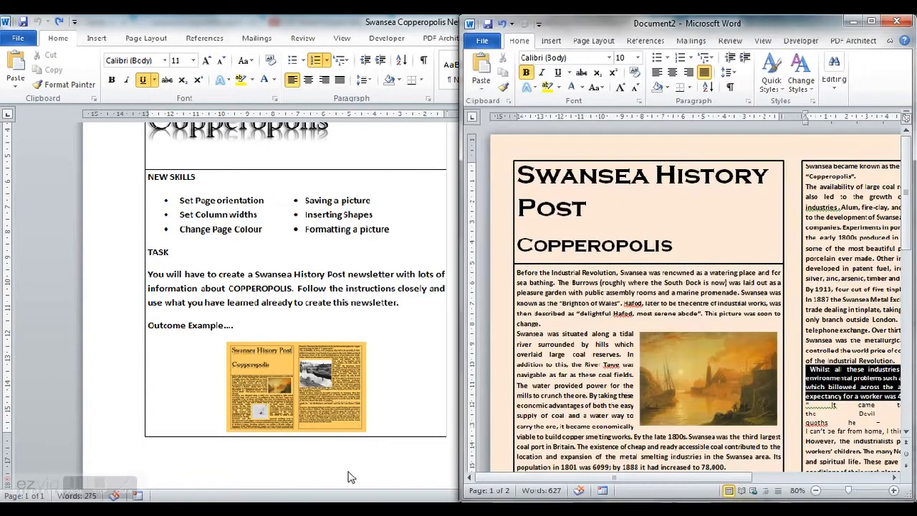
click(872, 22)
drag(911, 197, 912, 208)
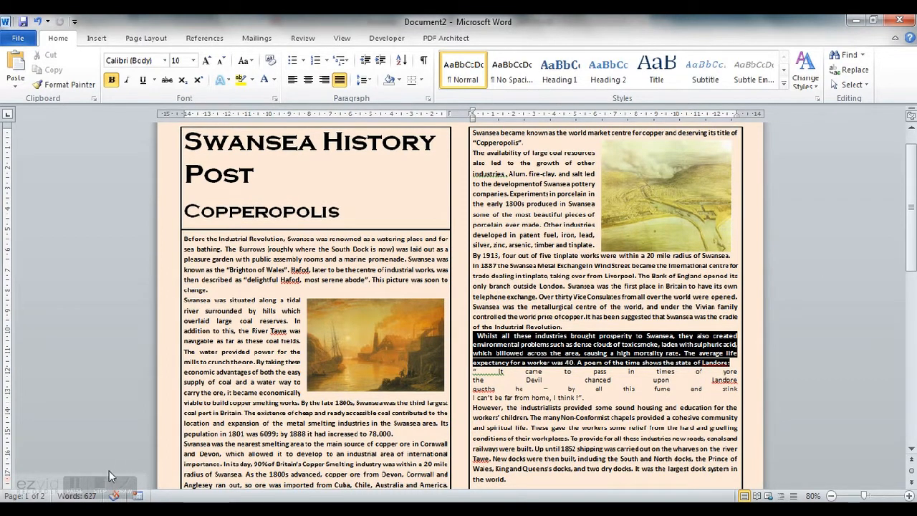
click(103, 489)
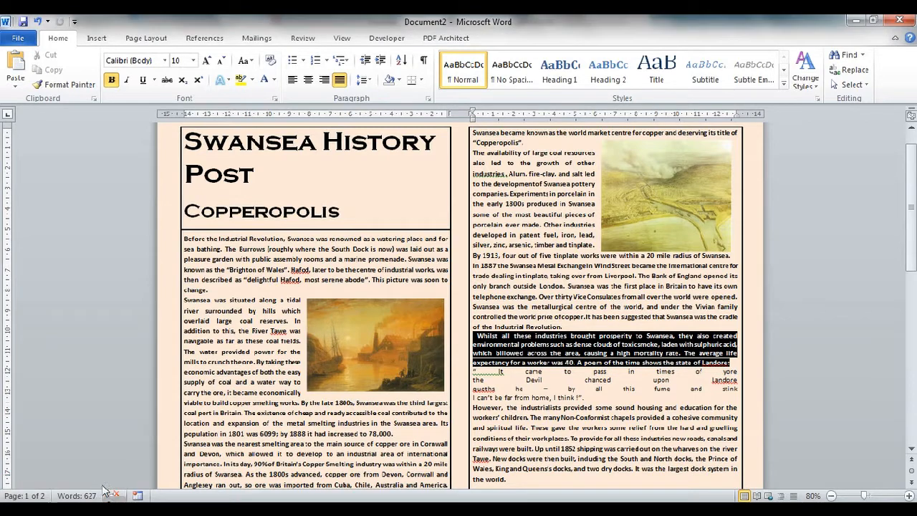